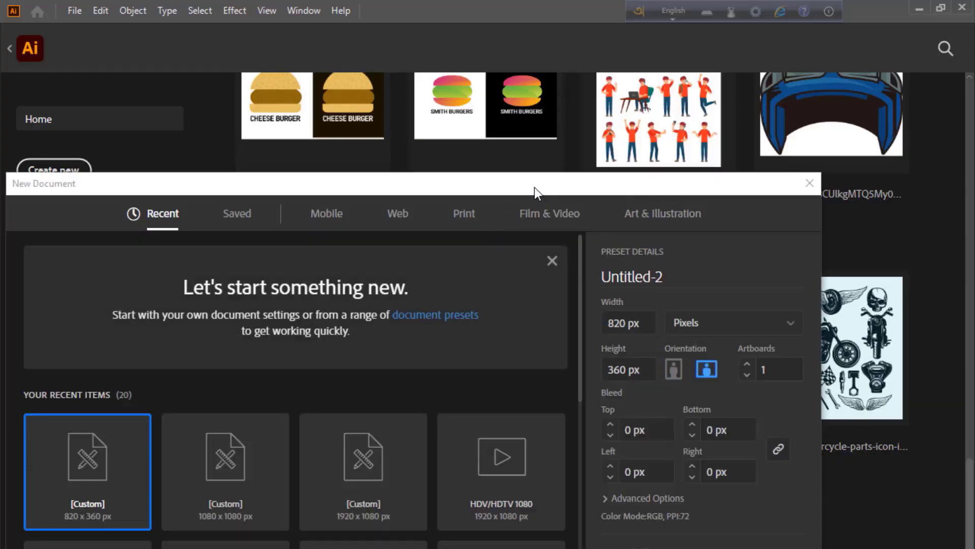
Step: Create a new document 2560 px wide and 1440 px tall
drag(533, 187, 234, 101)
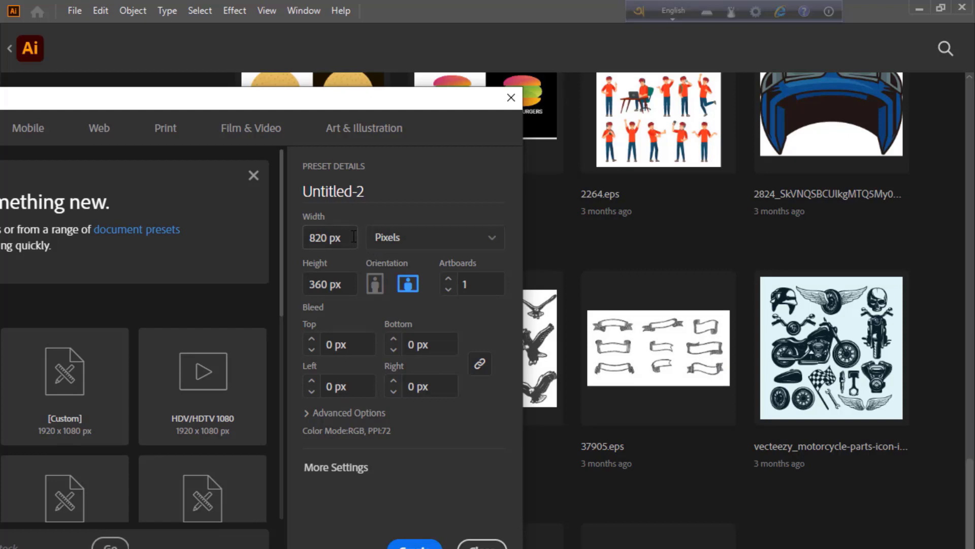
drag(355, 237, 307, 232)
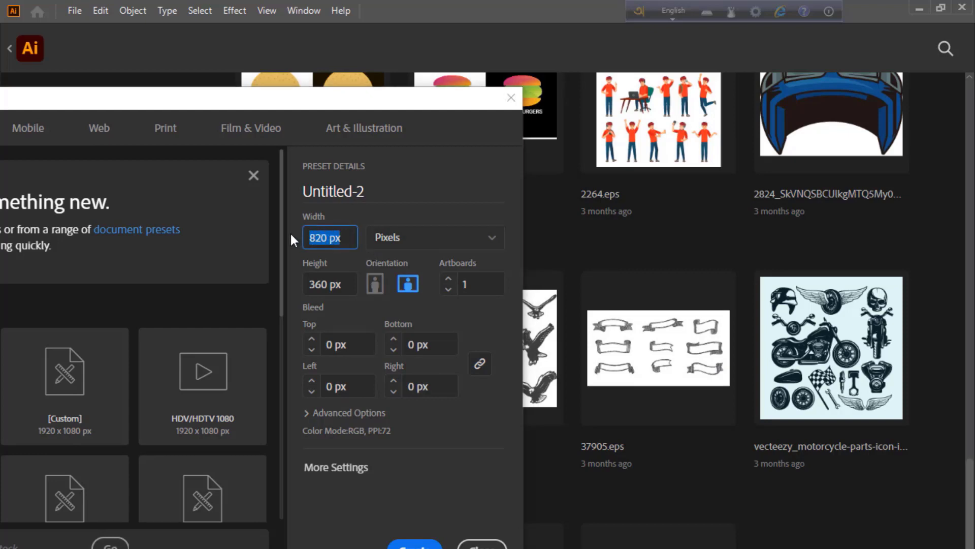
text(2560)
key(Tab)
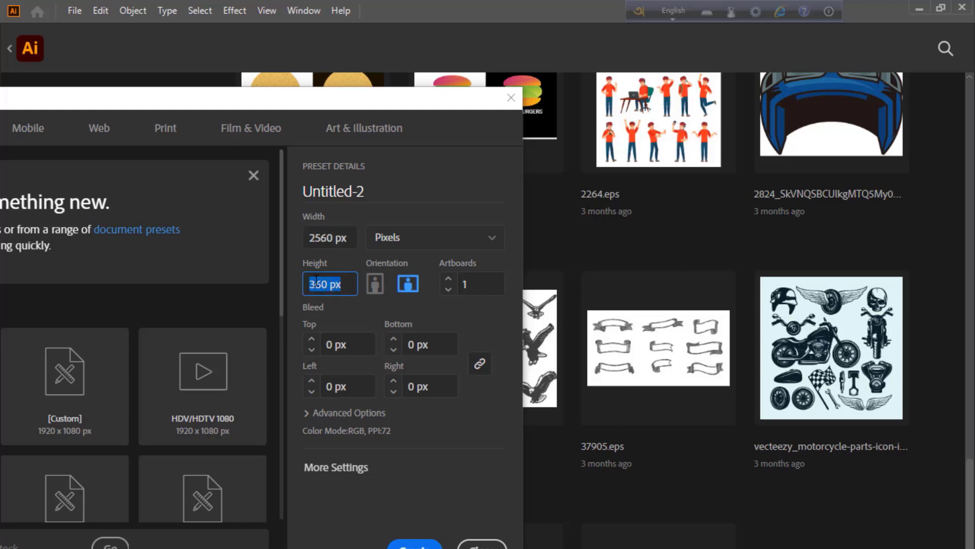
text(1)
text(440)
click(423, 500)
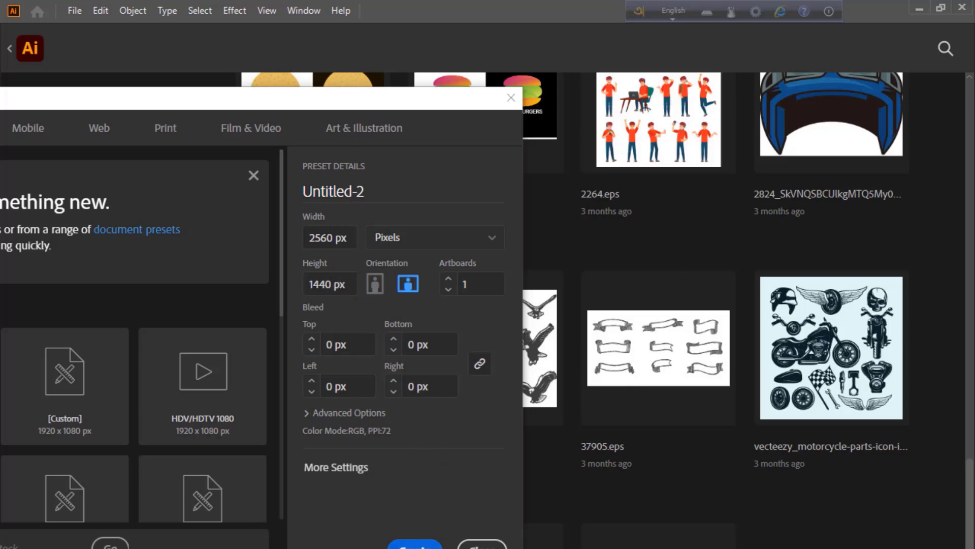
click(402, 544)
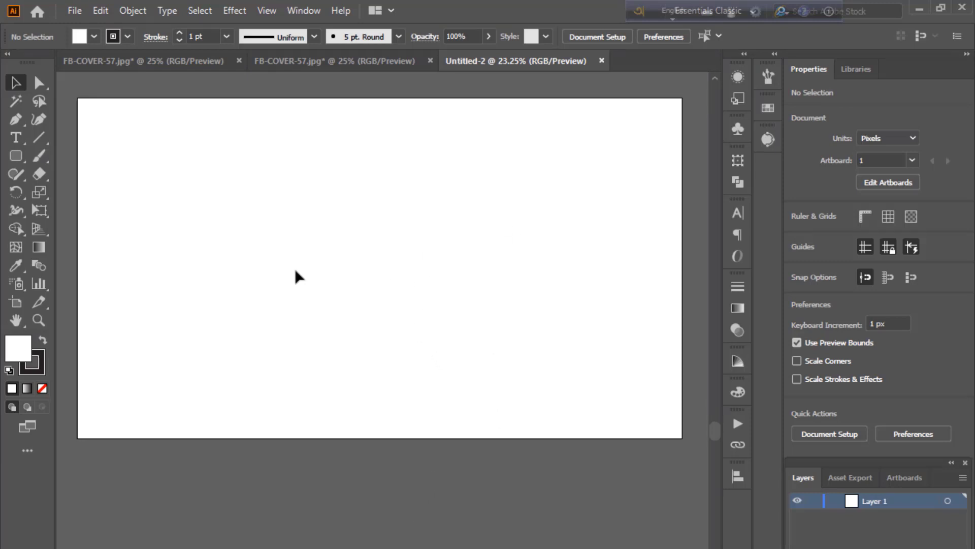
Step: Draw a rectangle covering the whole artboard, then deselect it
drag(17, 156, 66, 157)
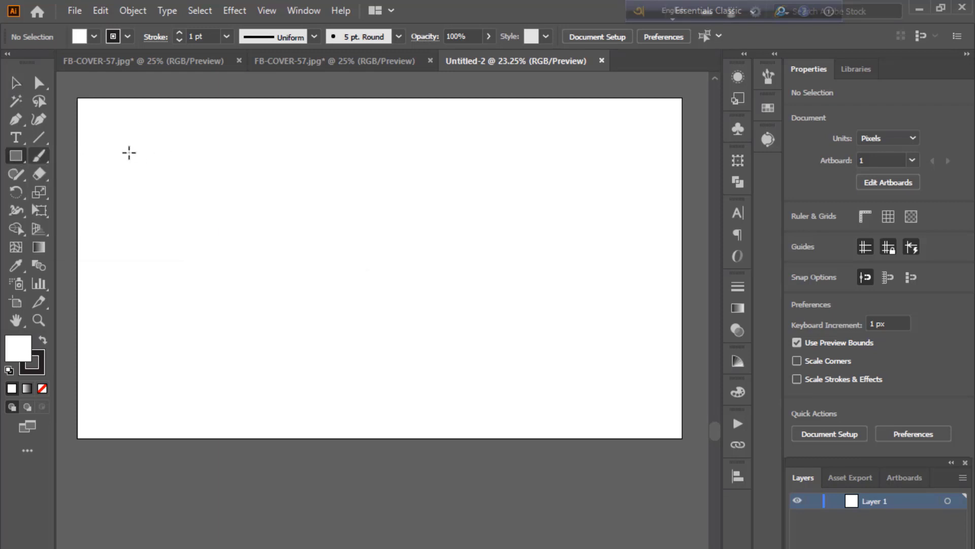
mouse_move(76, 97)
mouse_down()
mouse_move(626, 437)
mouse_move(681, 436)
mouse_up()
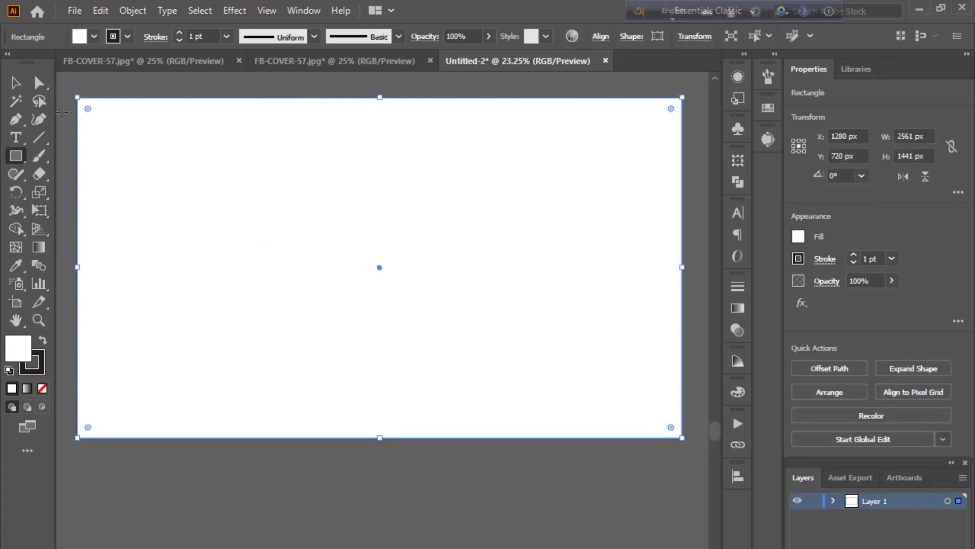
click(16, 83)
key(ctrl+shift+a)
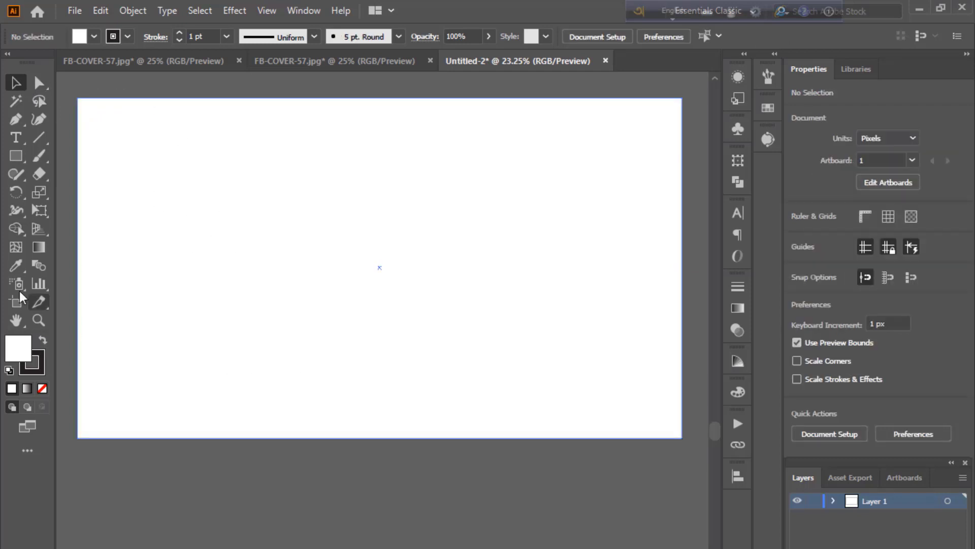
Step: Create a full-width rectangle about 338 px tall by entering its exact size
click(15, 156)
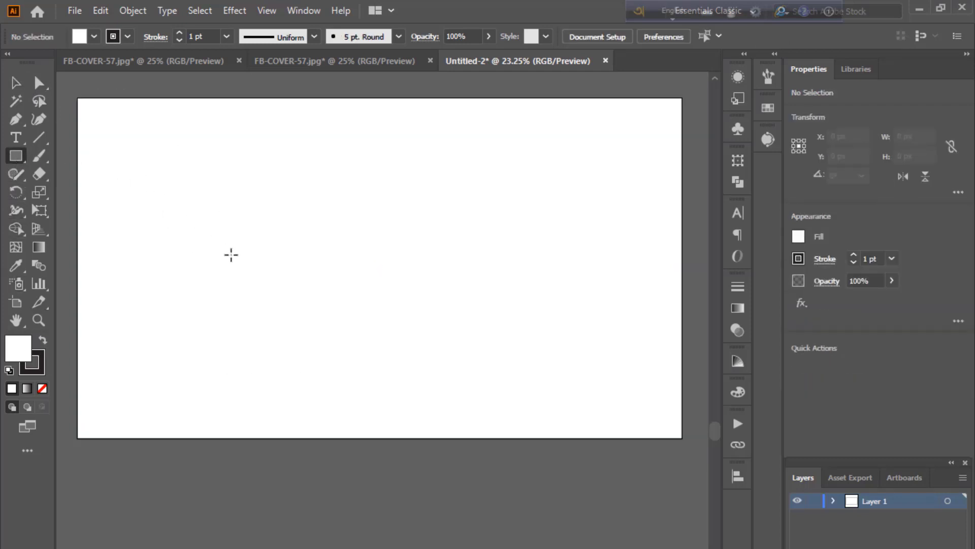
click(264, 244)
mouse_move(464, 318)
mouse_down()
mouse_move(339, 191)
mouse_move(338, 204)
mouse_up()
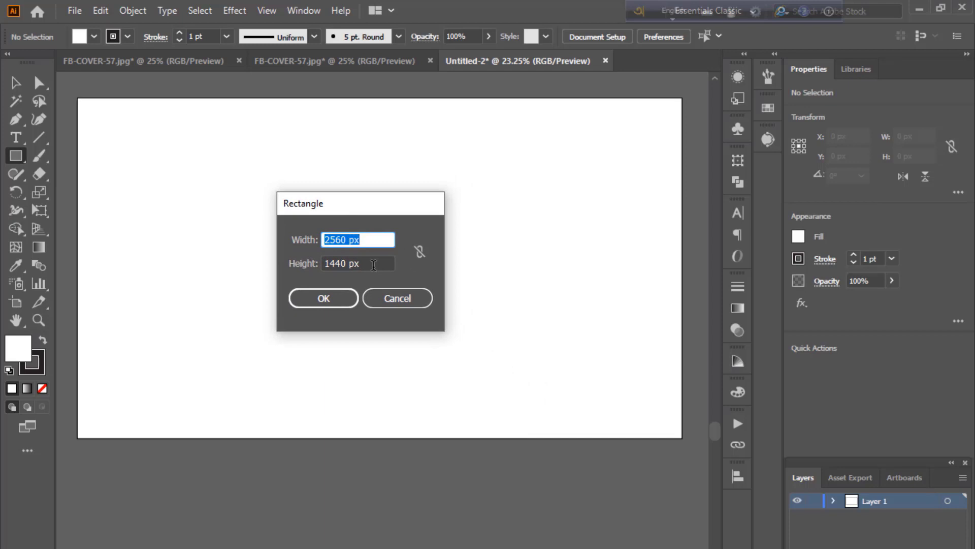
key(Tab)
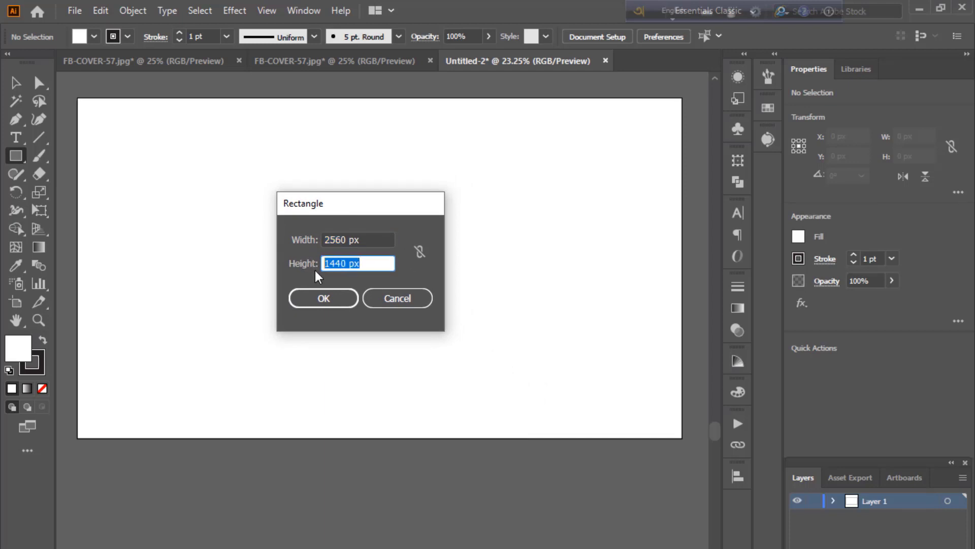
text(338)
key(Return)
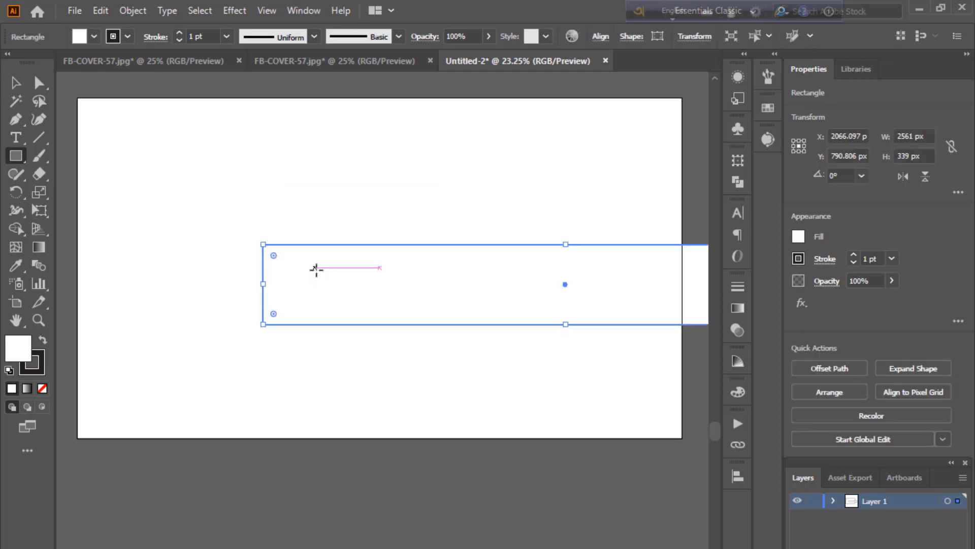
Step: Centre the strip horizontally and vertically on the artboard and convert it to guides
click(737, 482)
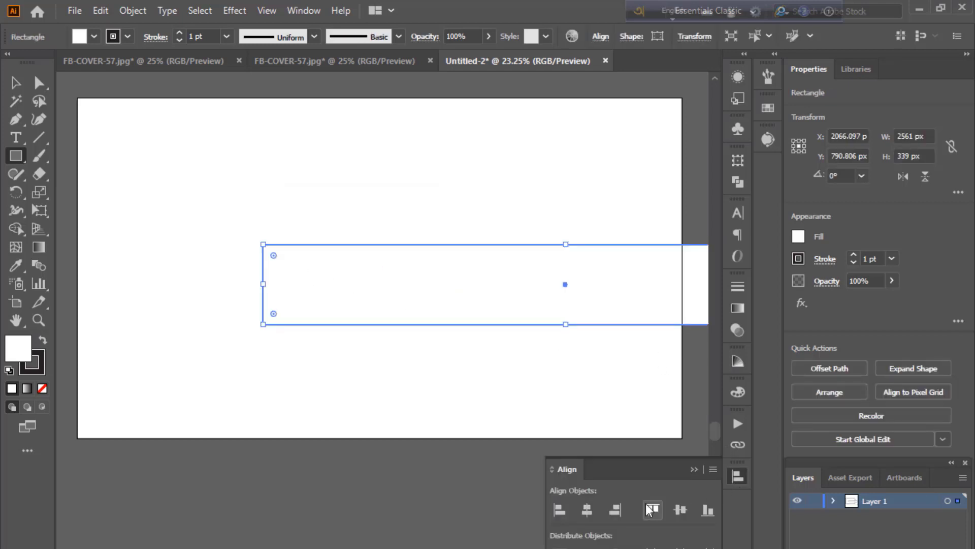
click(589, 506)
click(680, 509)
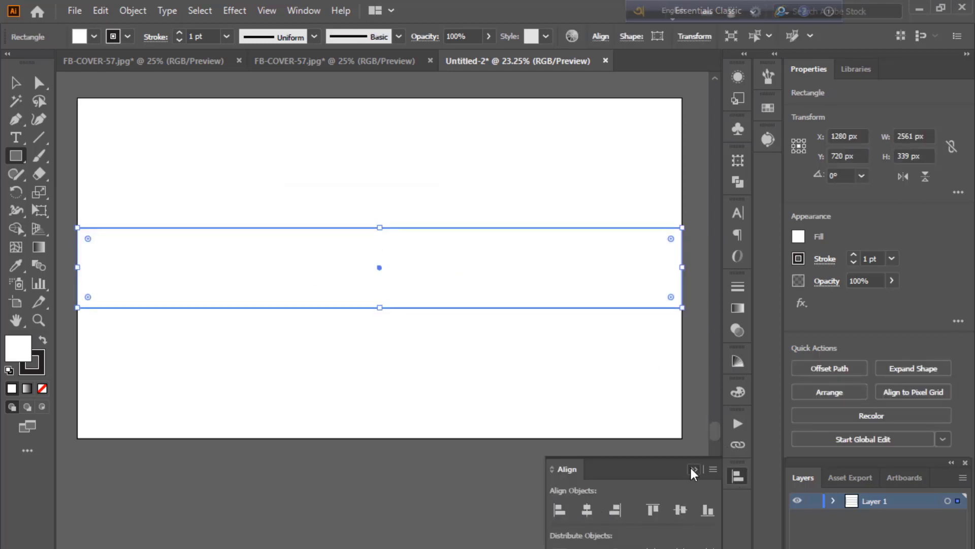
click(692, 468)
right_click(357, 263)
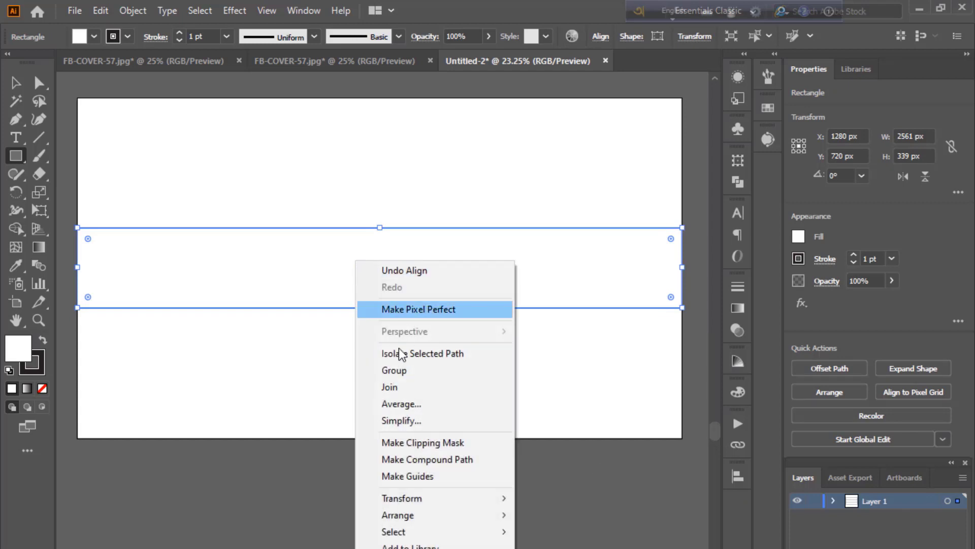
click(407, 468)
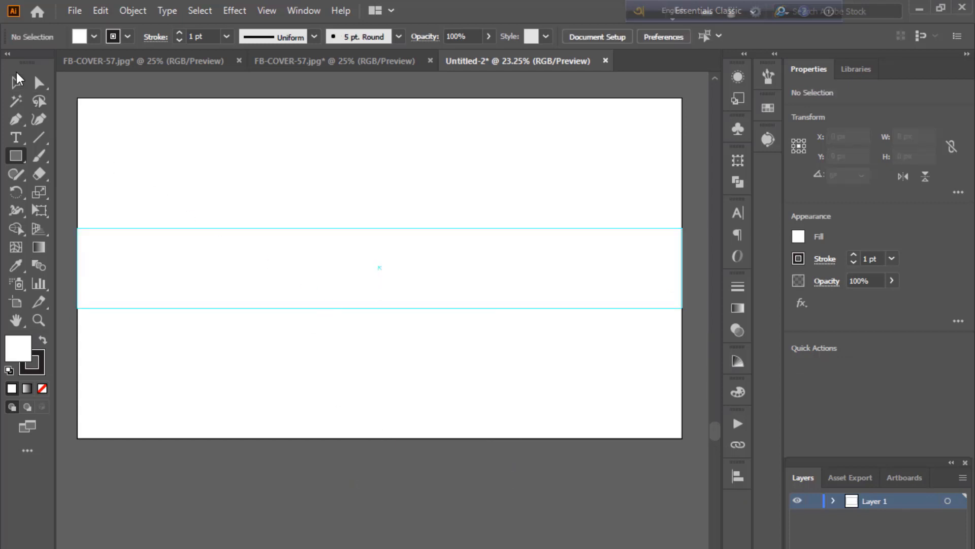
Step: Create a 1236 × 338 px rectangle by entering its exact size
click(15, 82)
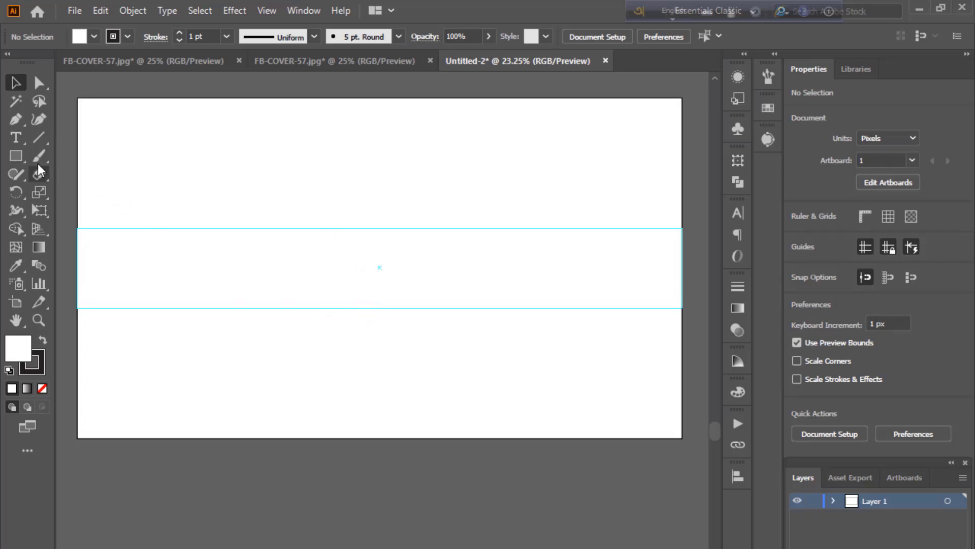
click(16, 156)
click(349, 259)
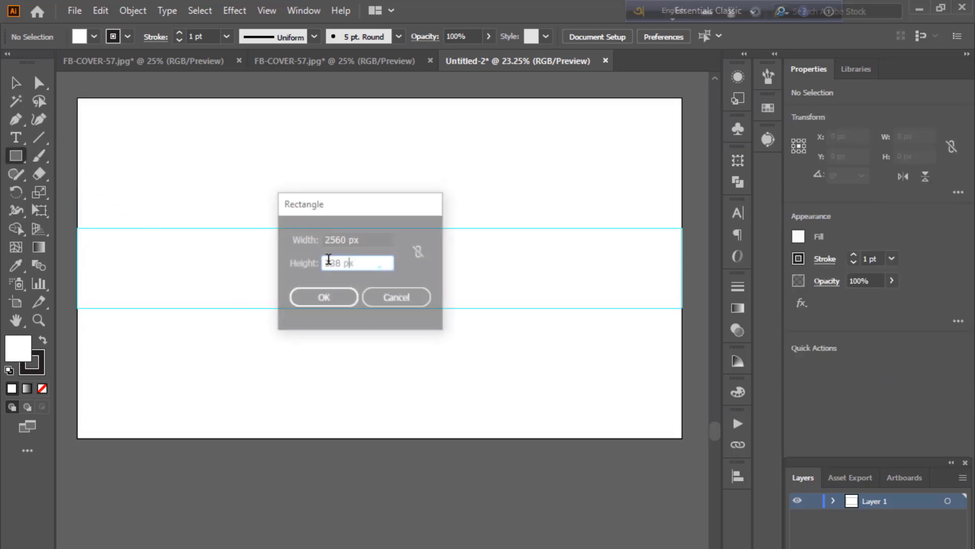
click(363, 240)
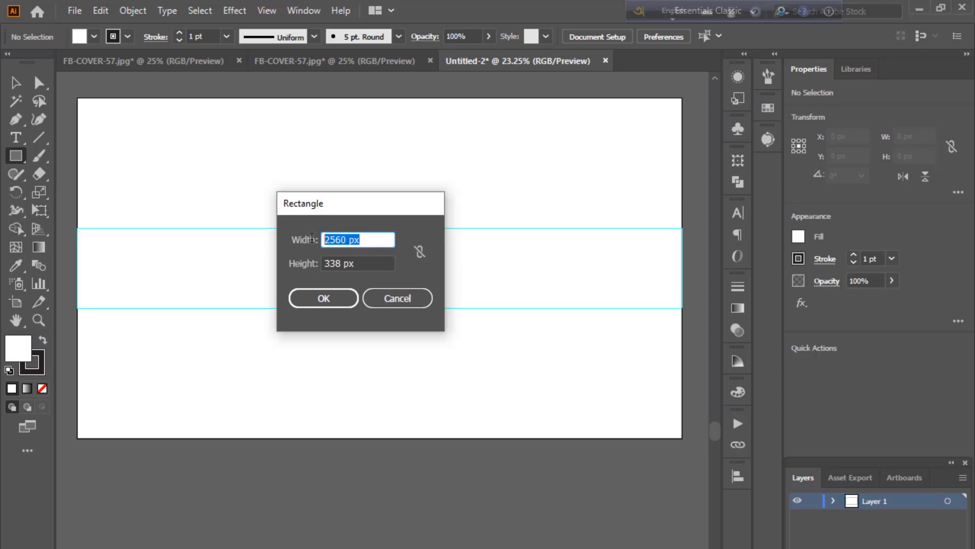
text(1235)
key(Return)
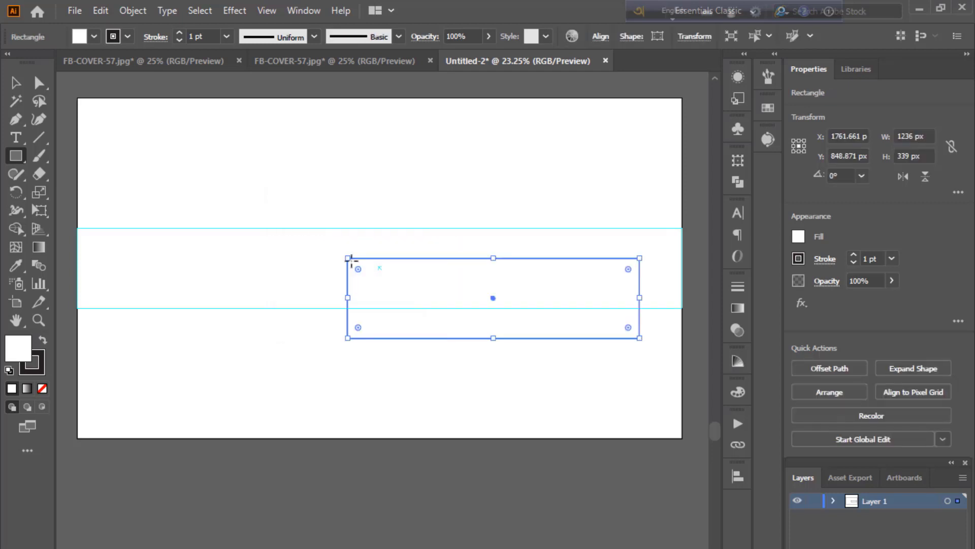
Step: Centre the box on the artboard and convert it to guides
click(738, 476)
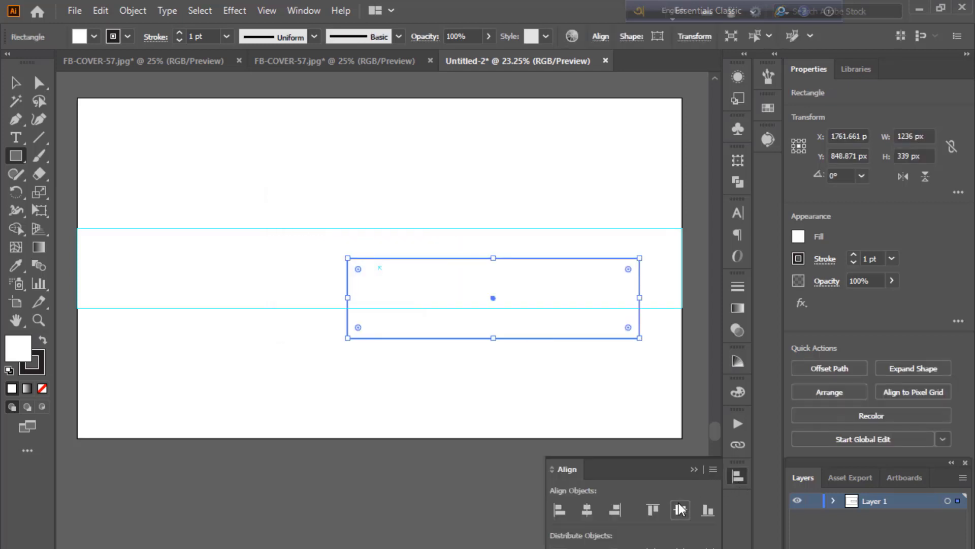
click(680, 509)
click(588, 509)
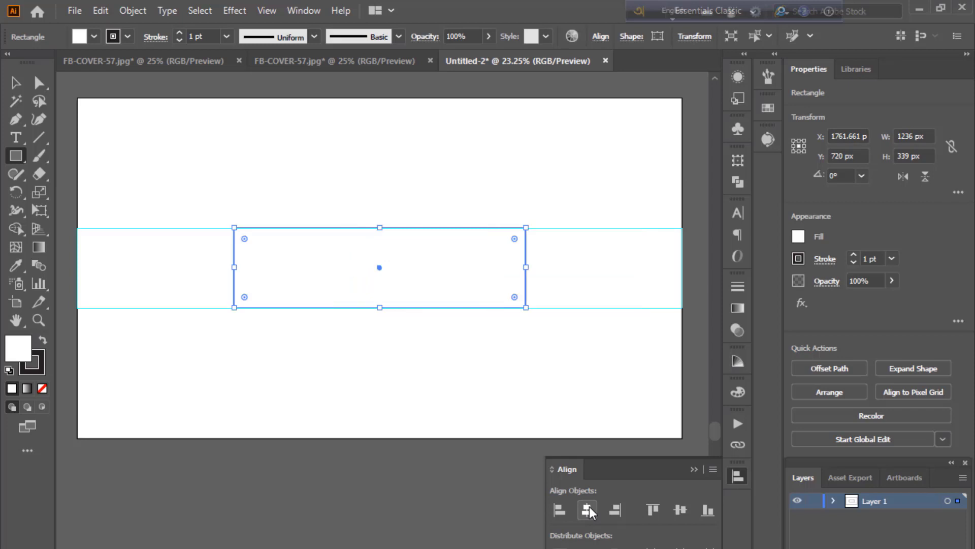
click(693, 469)
right_click(334, 239)
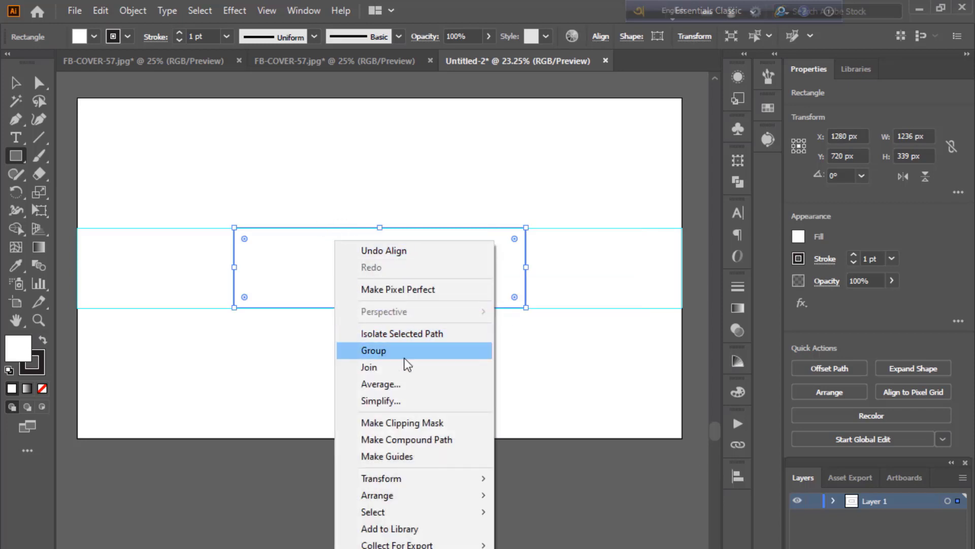
click(387, 455)
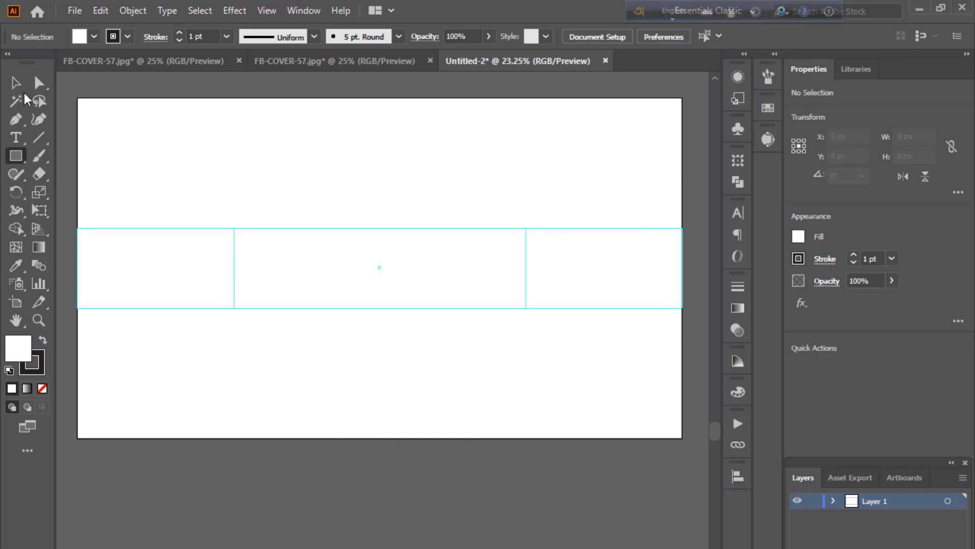
click(15, 82)
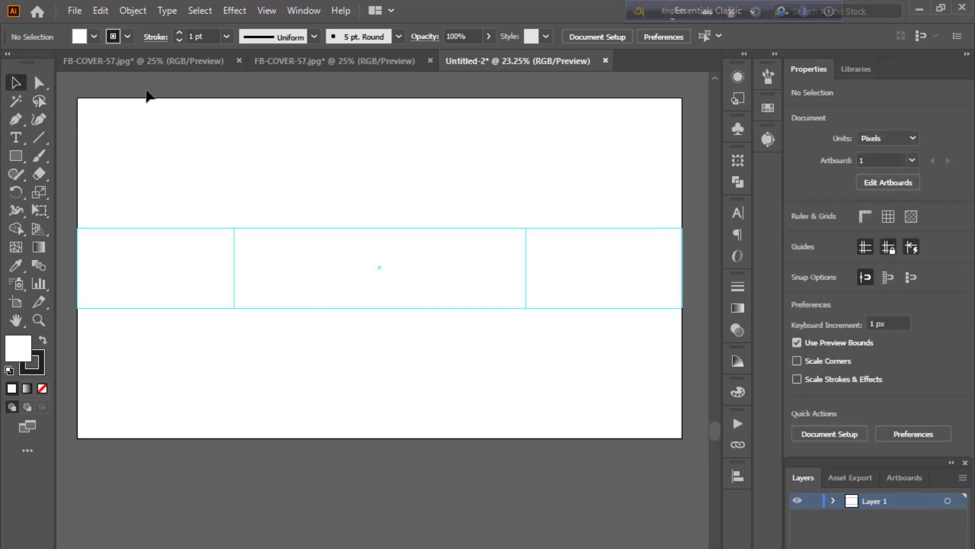
Step: Draw an orange circle with the Ellipse tool in the band's left section
key(ctrl+plus)
key(ctrl+plus)
key(ctrl+plus)
key(ctrl+minus)
key(ctrl+minus)
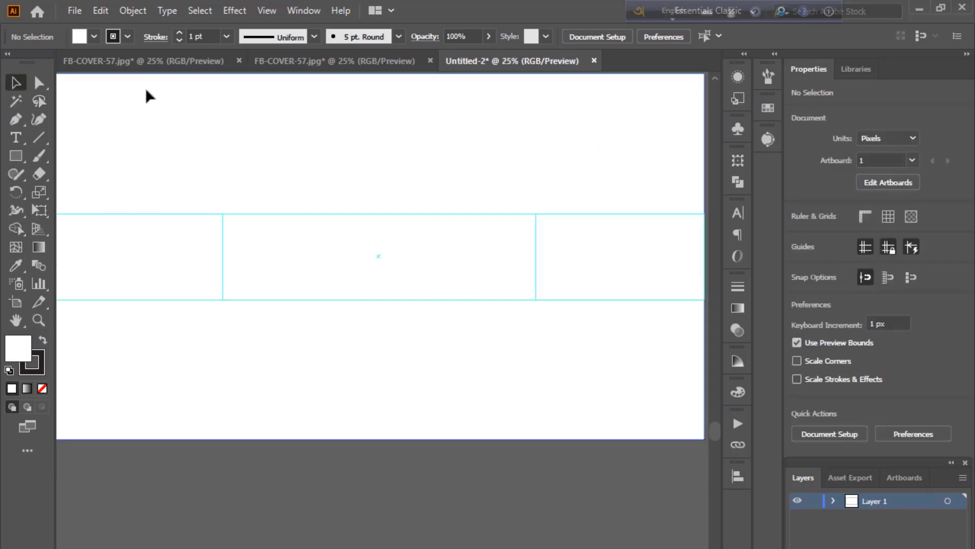
key(ctrl+minus)
key(ctrl+plus)
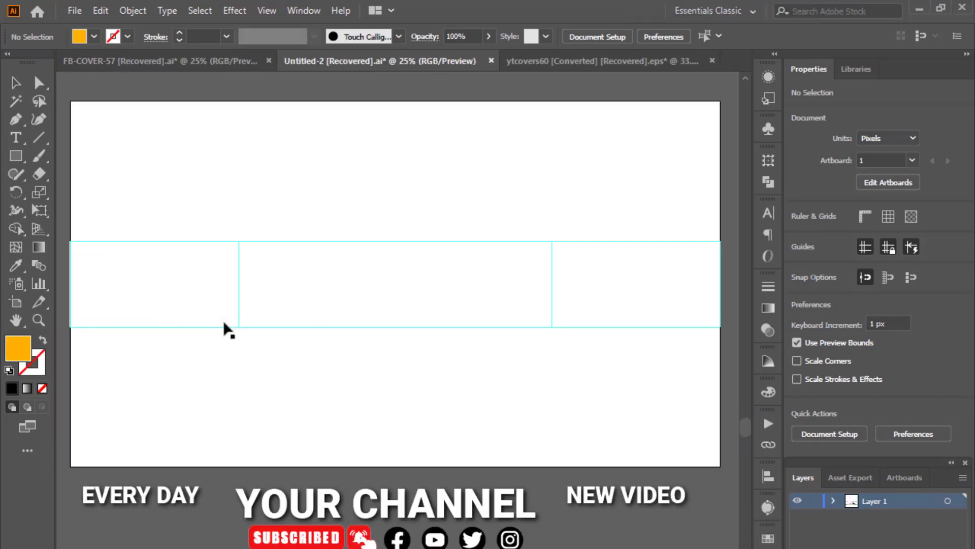
drag(16, 155, 71, 197)
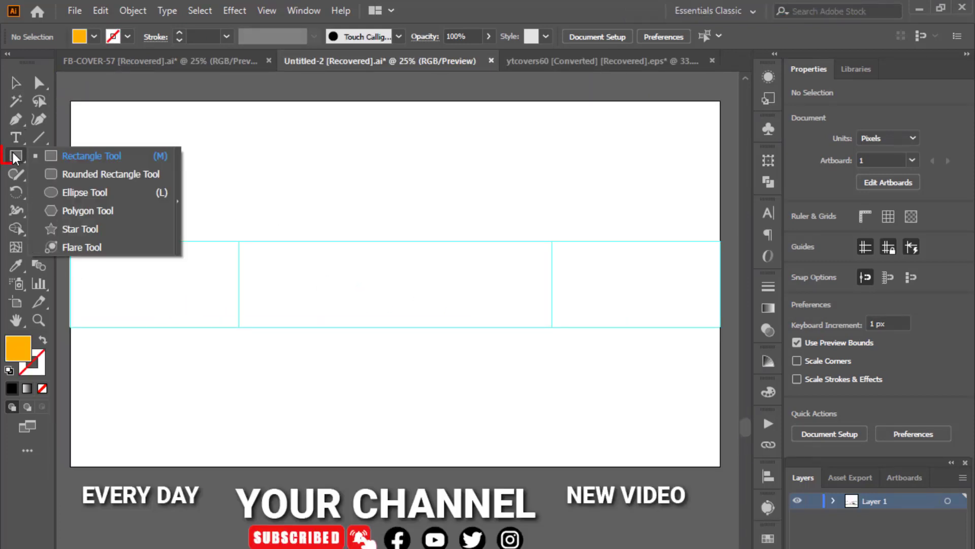
click(71, 194)
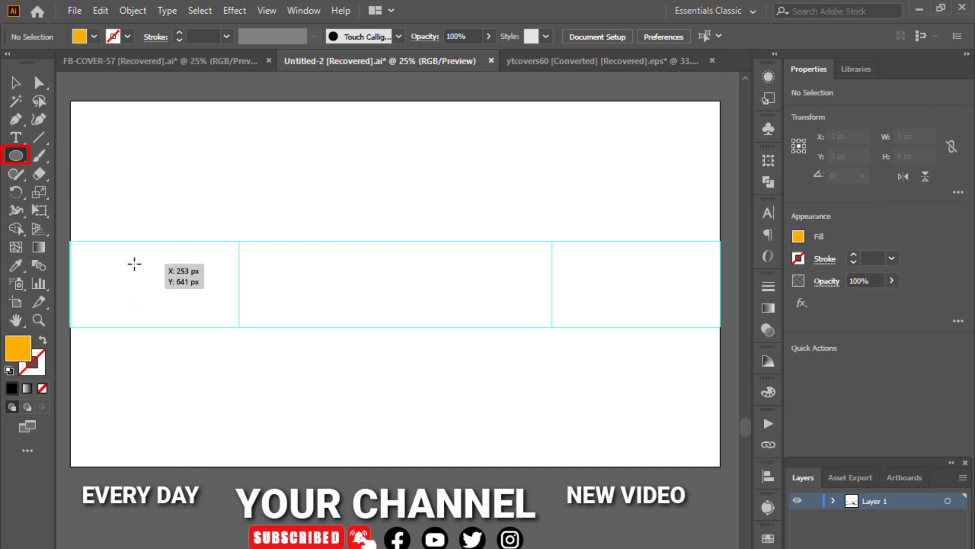
mouse_move(134, 263)
mouse_down()
mouse_move(171, 328)
mouse_move(165, 322)
mouse_up()
key(v)
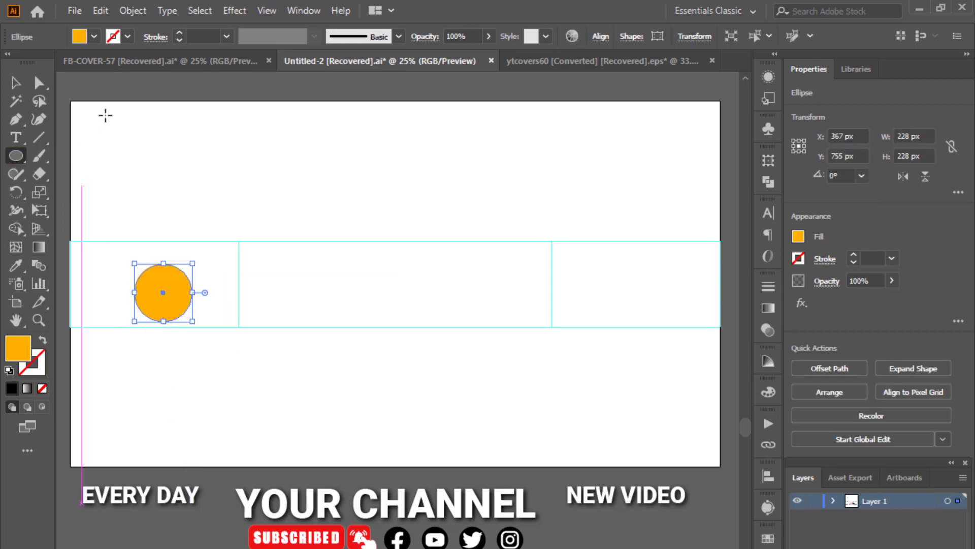
click(229, 9)
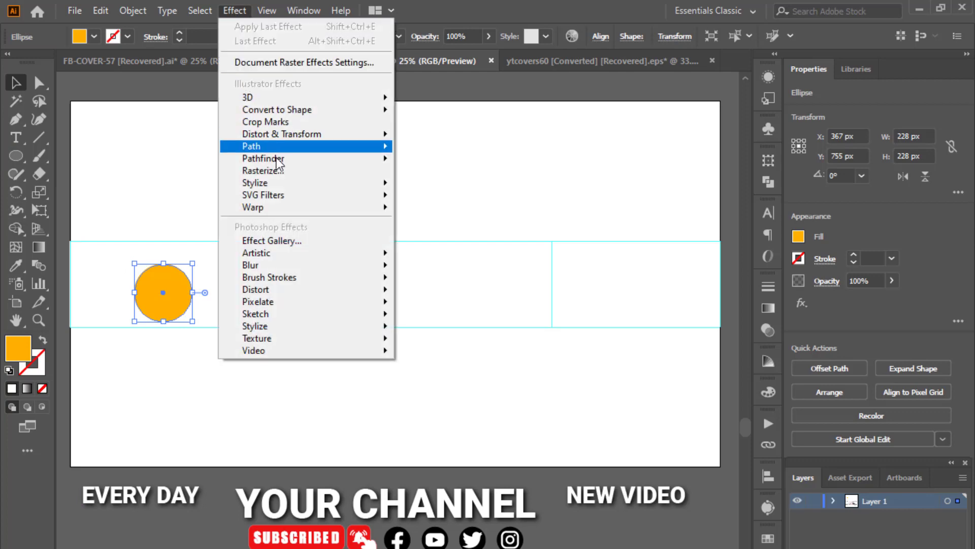
mouse_move(282, 134)
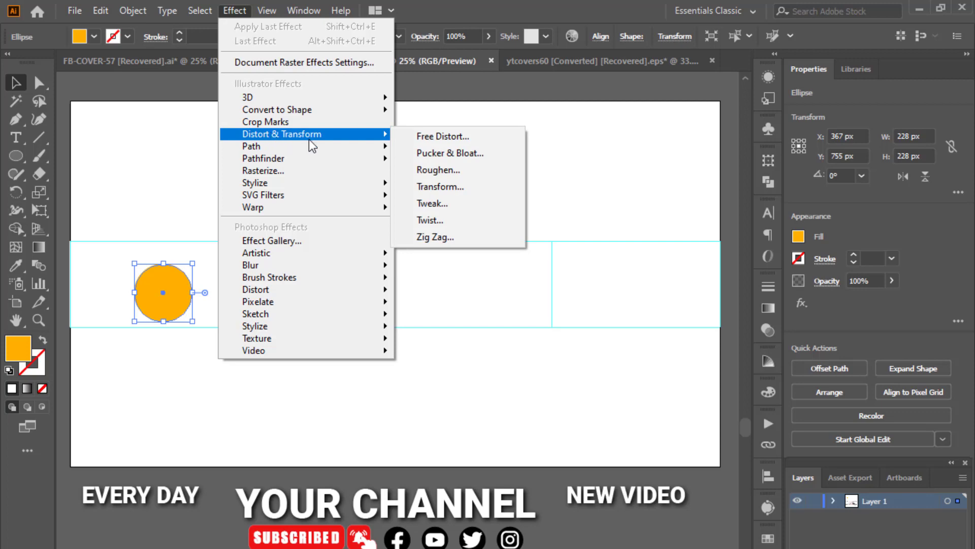
Step: Apply a Zig Zag effect (14 px, 12 ridges, corner points) and move the burst left
click(435, 235)
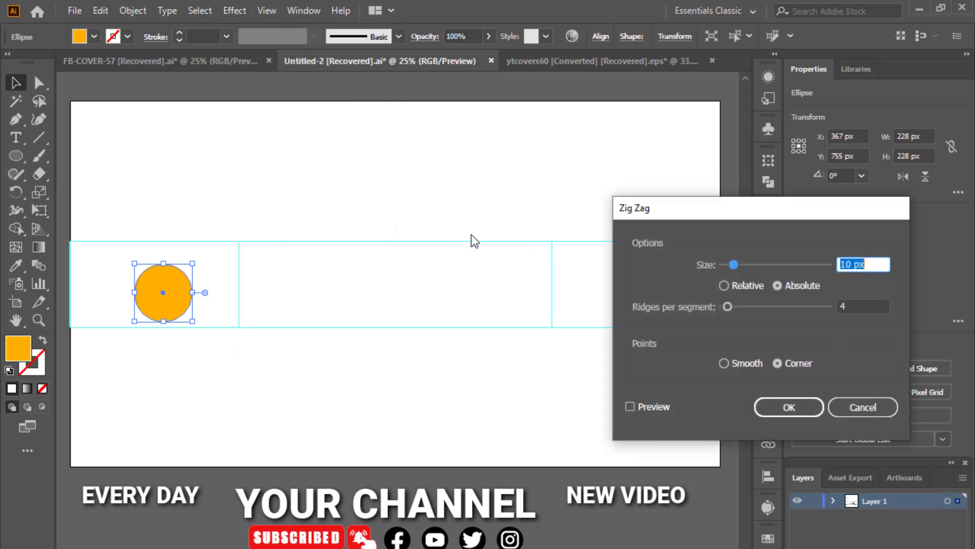
click(632, 407)
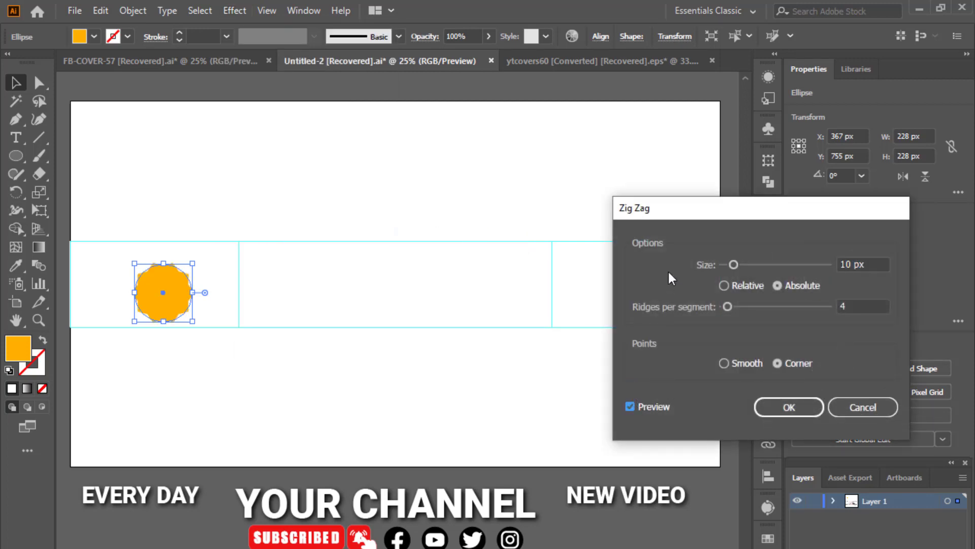
drag(702, 215, 501, 167)
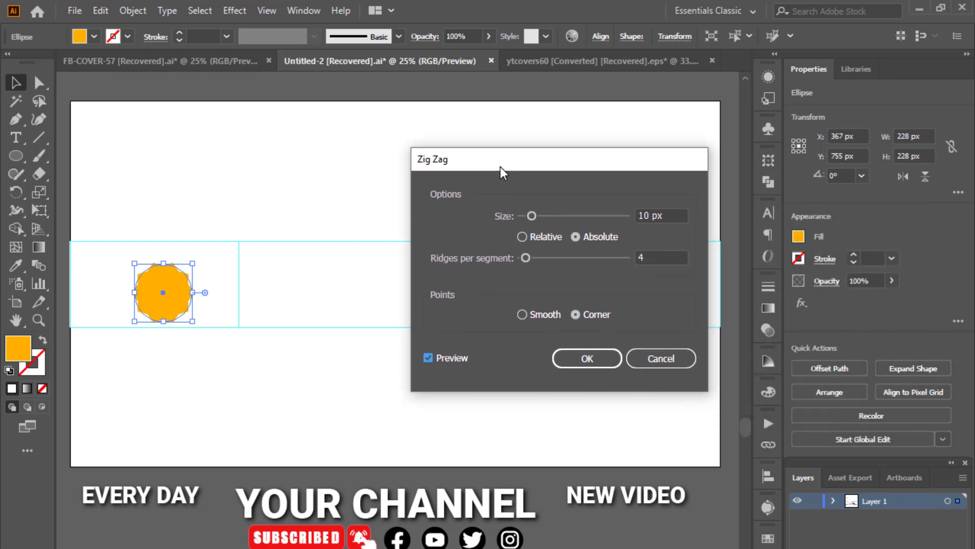
click(522, 314)
drag(530, 216, 534, 216)
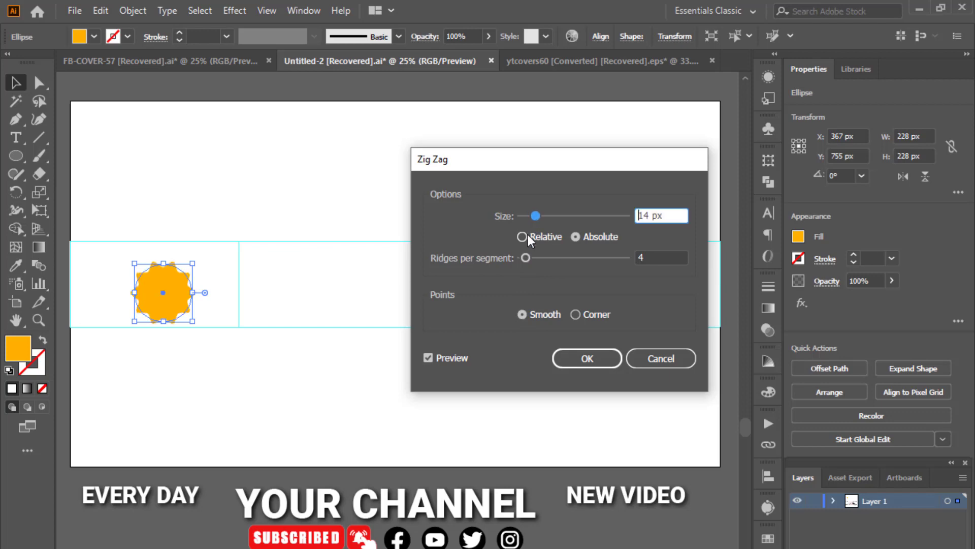
drag(525, 257, 532, 263)
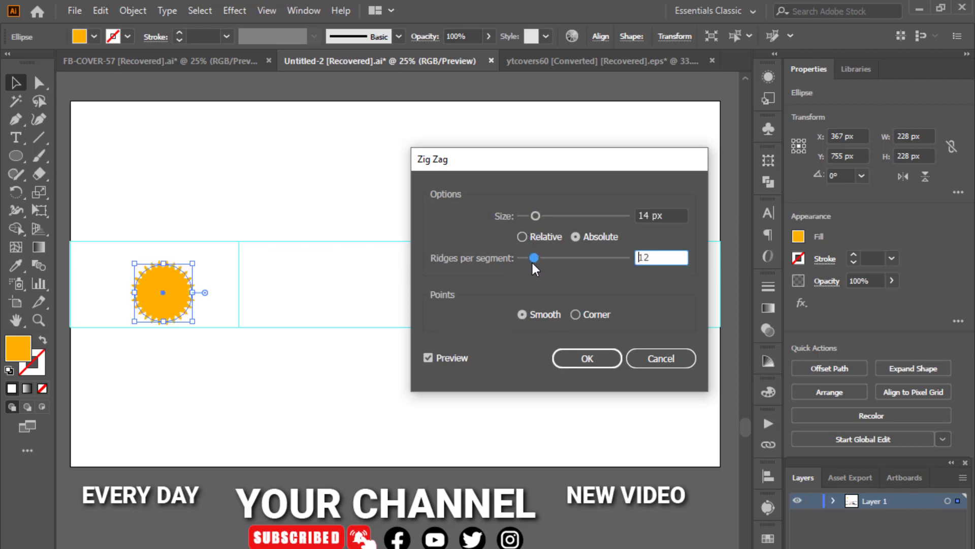
click(581, 315)
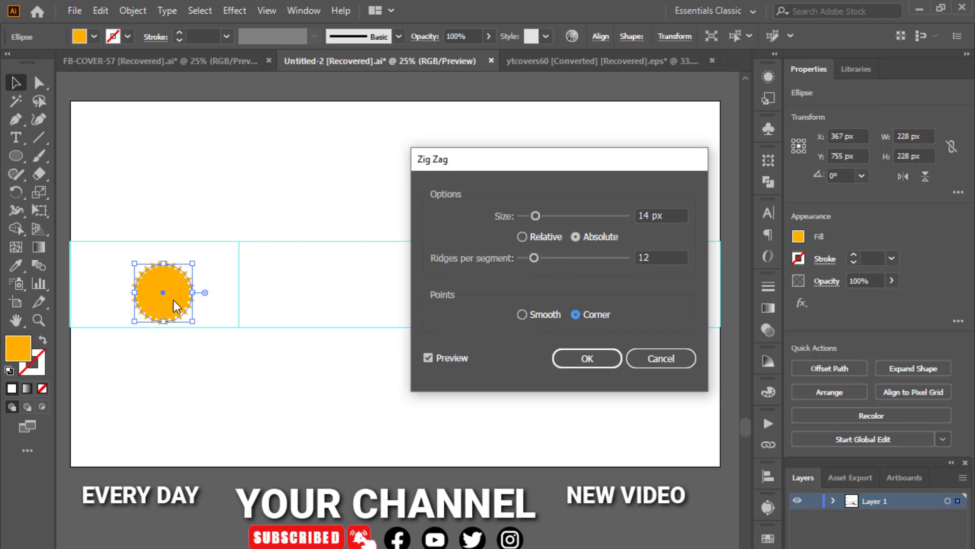
click(558, 357)
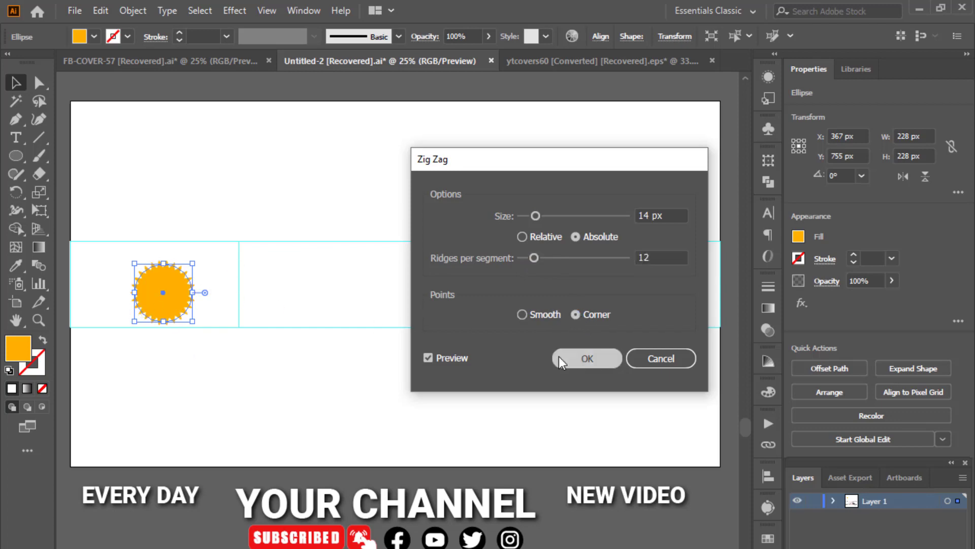
drag(155, 292, 71, 244)
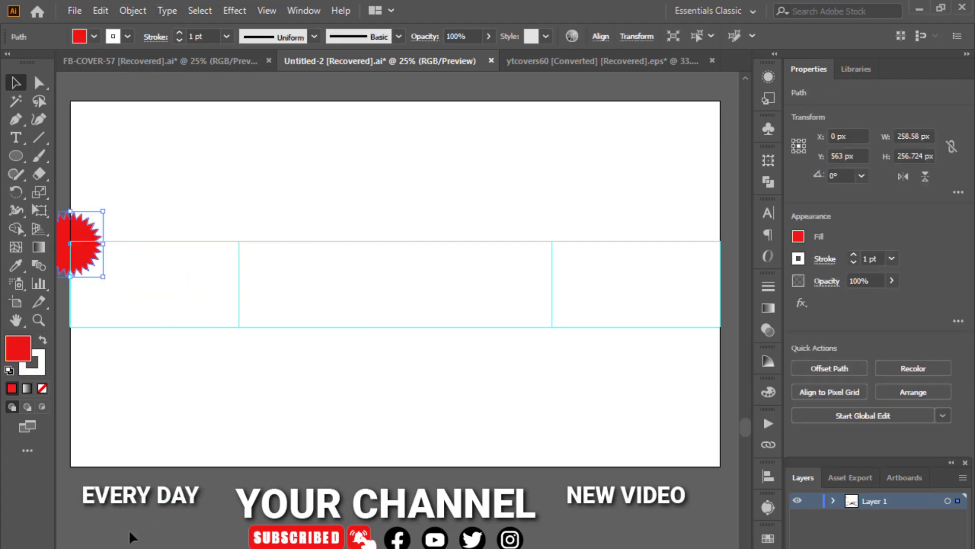
Step: Nudge the red starburst into place at the left edge and set its stroke to None
key(Right)
key(Right)
key(Right)
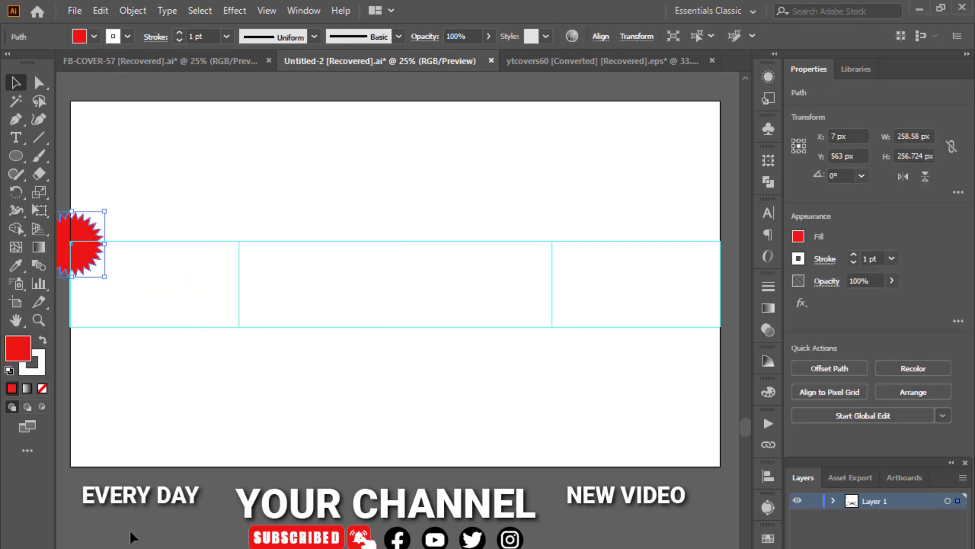
click(130, 529)
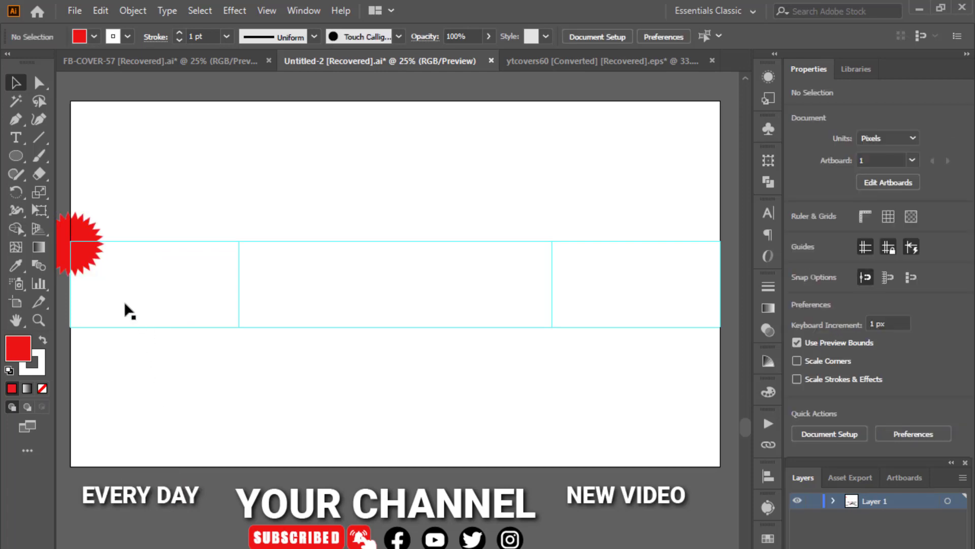
click(81, 242)
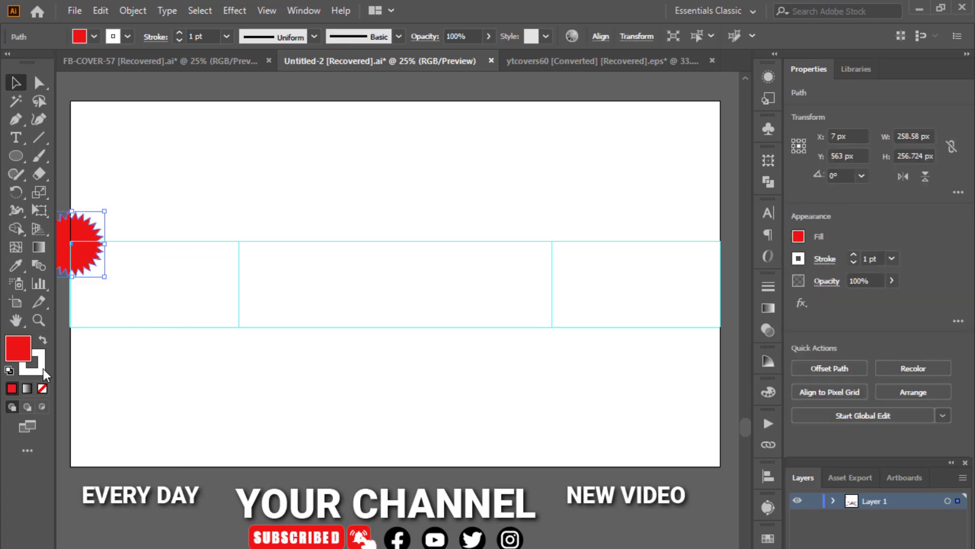
click(39, 371)
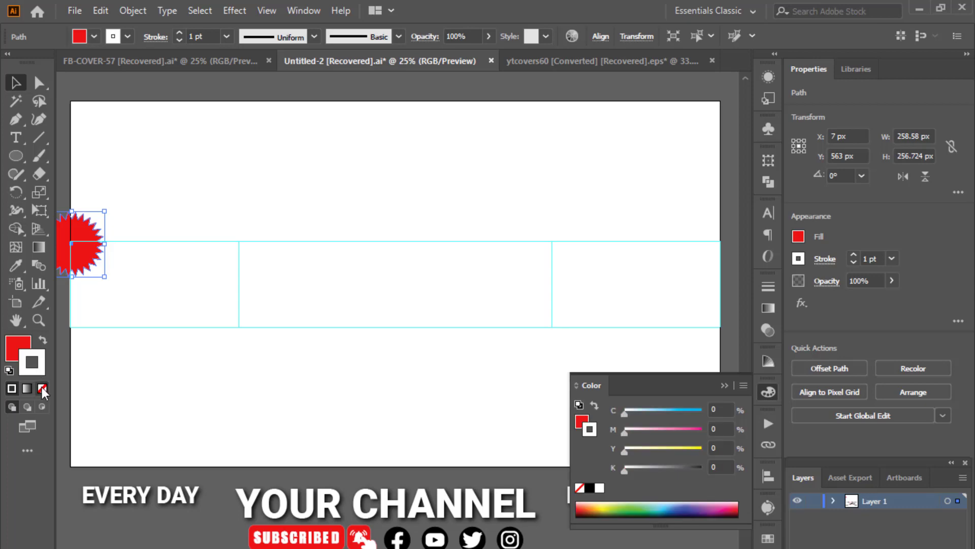
click(42, 388)
click(15, 351)
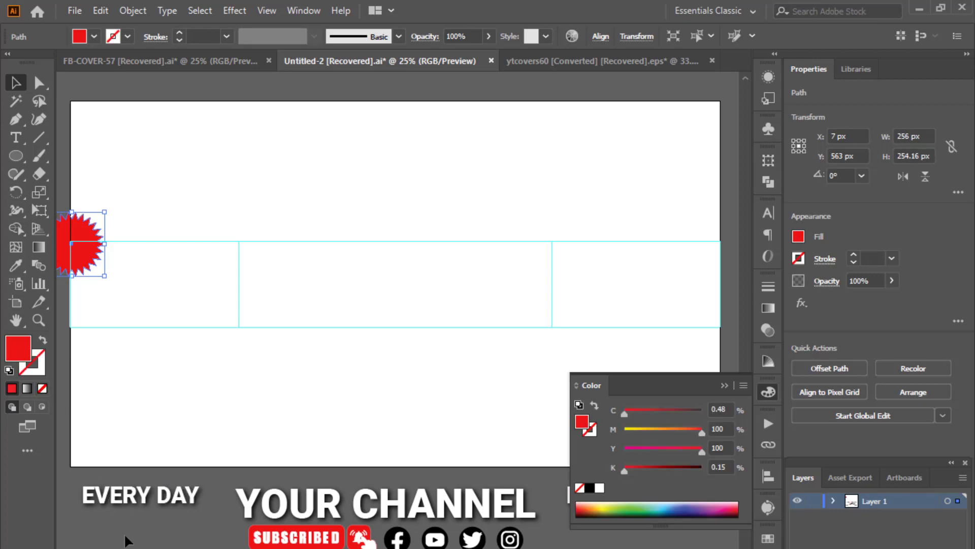
click(236, 421)
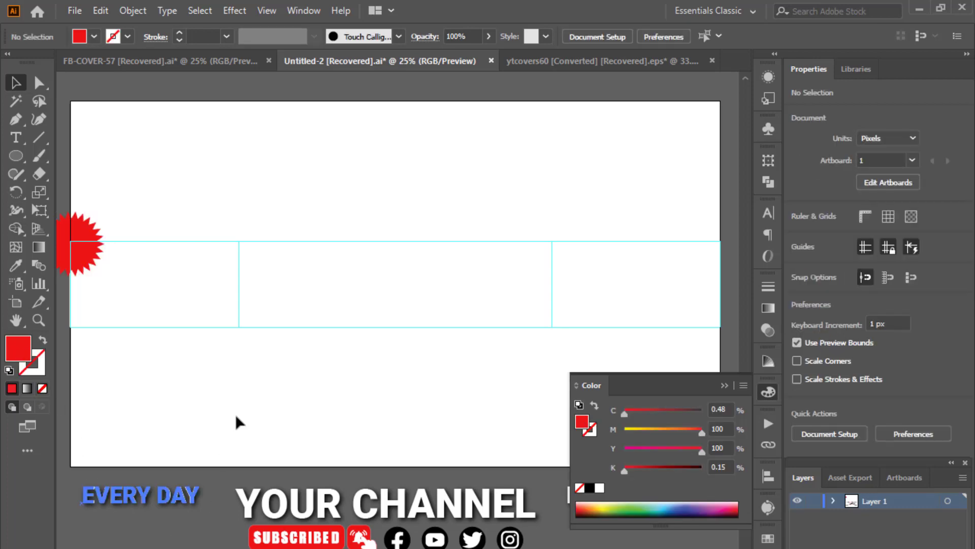
click(721, 386)
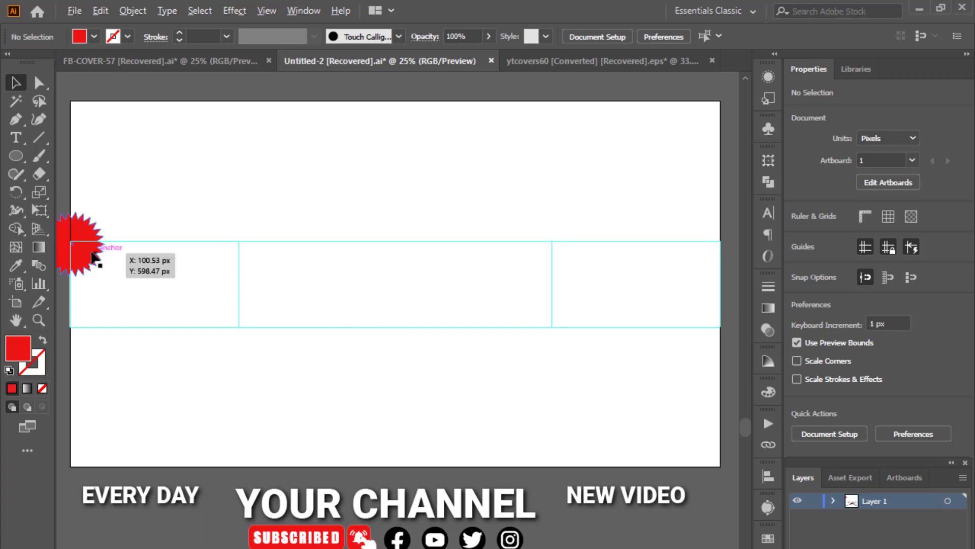
Step: Place starburst copies at the band's right edge and in the middle section
mouse_move(83, 254)
mouse_down()
mouse_move(498, 331)
mouse_move(730, 336)
mouse_up()
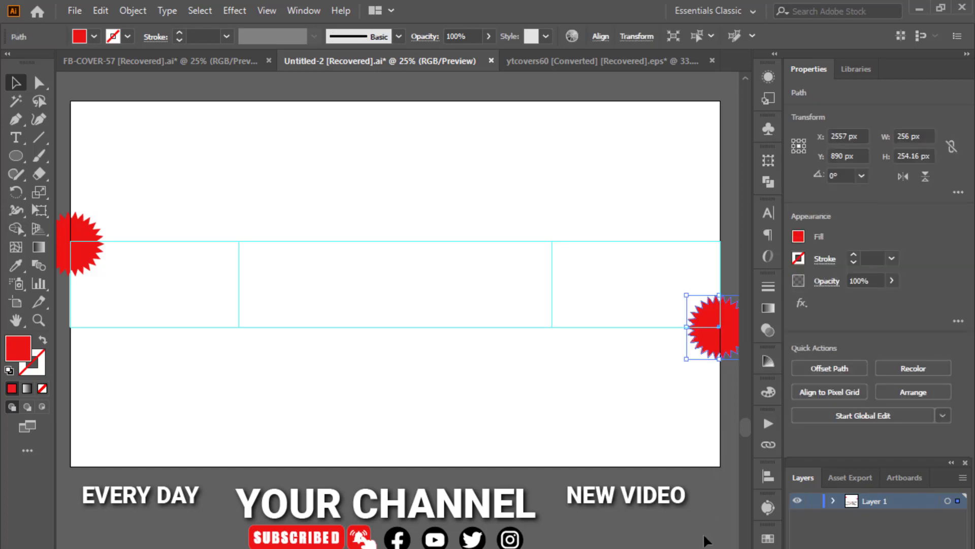
click(673, 407)
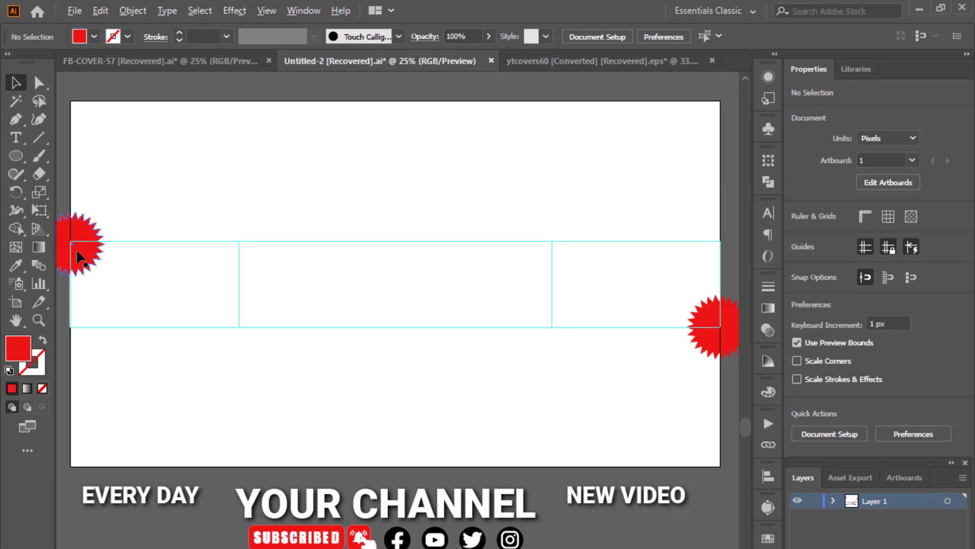
drag(78, 258, 305, 295)
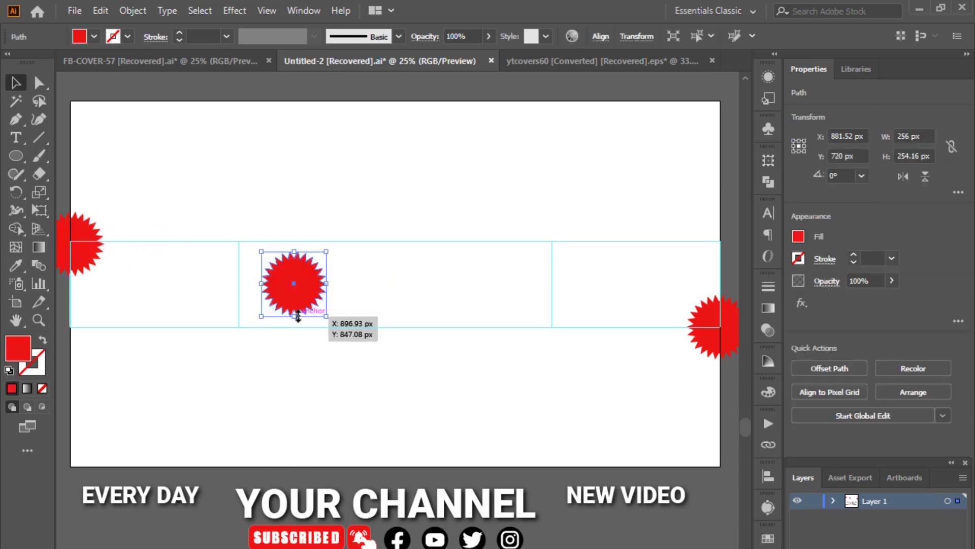
Step: Enlarge the middle starburst slightly, centre it vertically in the band, and nudge it left
drag(298, 316, 294, 323)
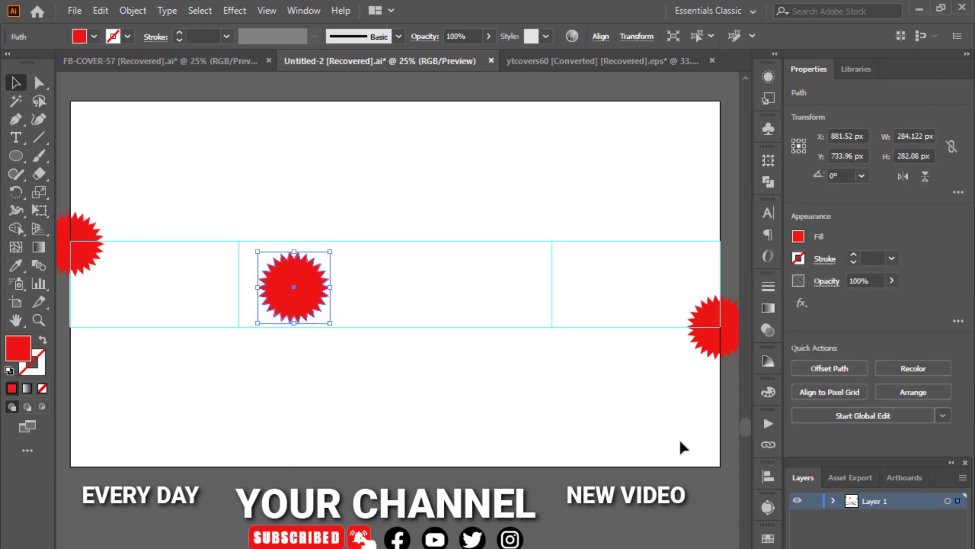
click(768, 476)
click(709, 510)
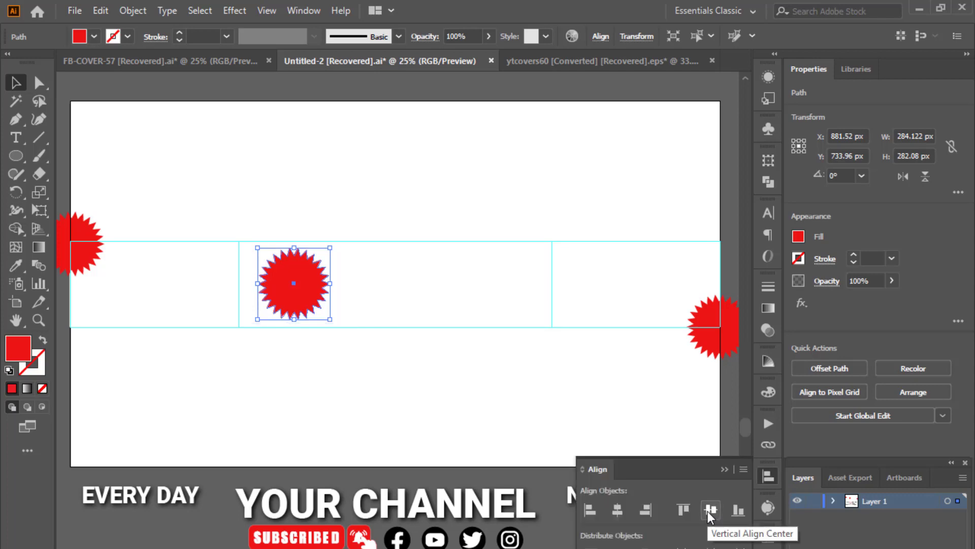
click(726, 471)
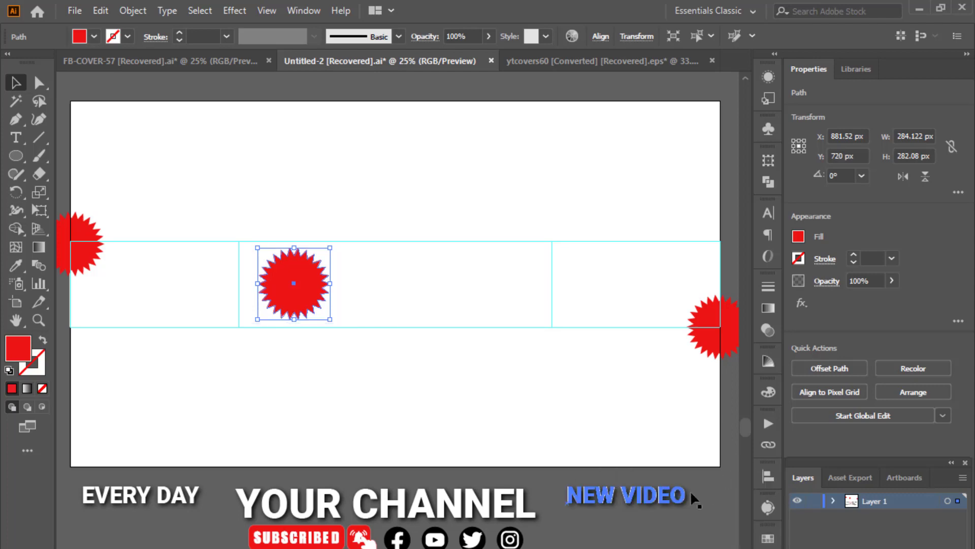
key(Left)
key(Left)
key(Left)
key(Left)
key(Left)
key(Left)
key(Left)
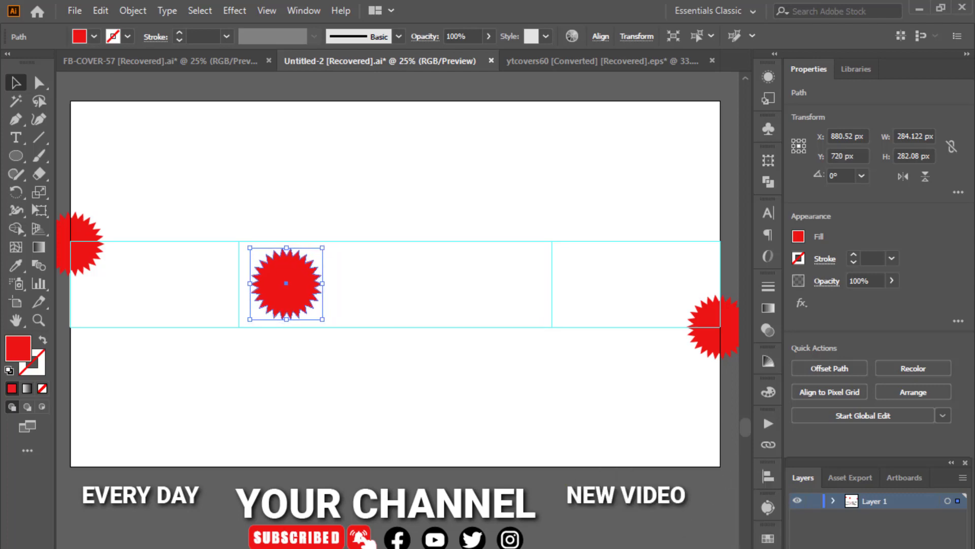
key(Left)
key(Left)
key(Left)
key(Left)
key(Left)
key(Left)
key(Left)
key(Left)
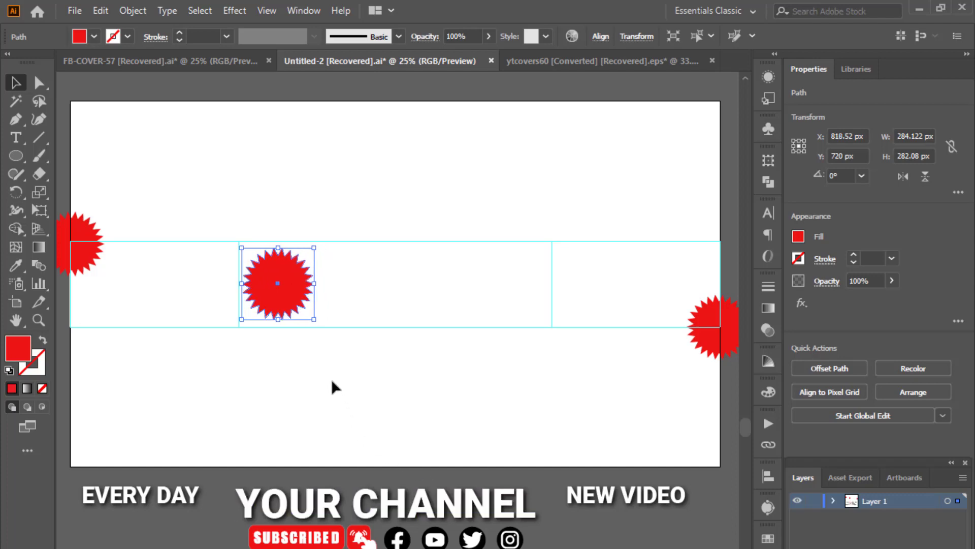
Step: Enlarge the middle starburst a bit more and re-centre it vertically
drag(314, 321, 318, 325)
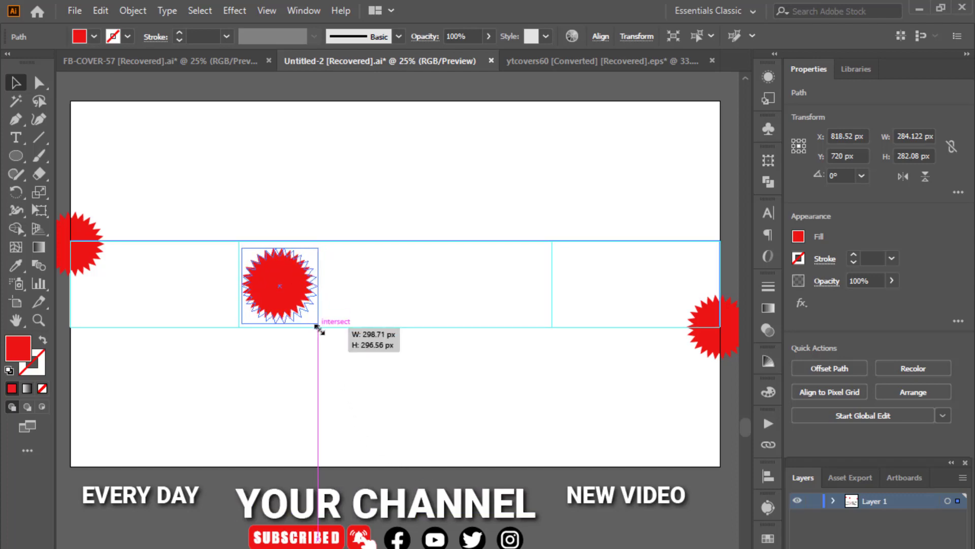
click(767, 474)
click(714, 505)
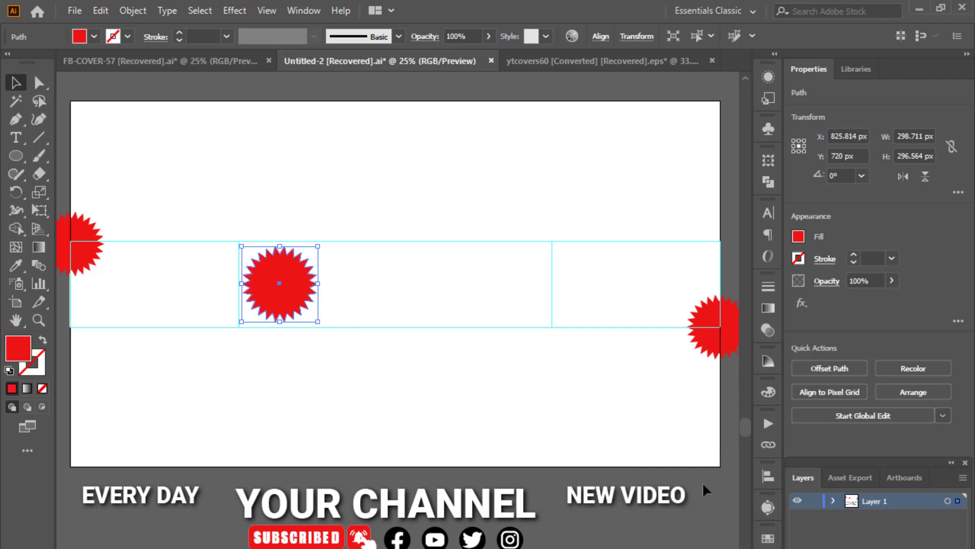
shift+click(670, 508)
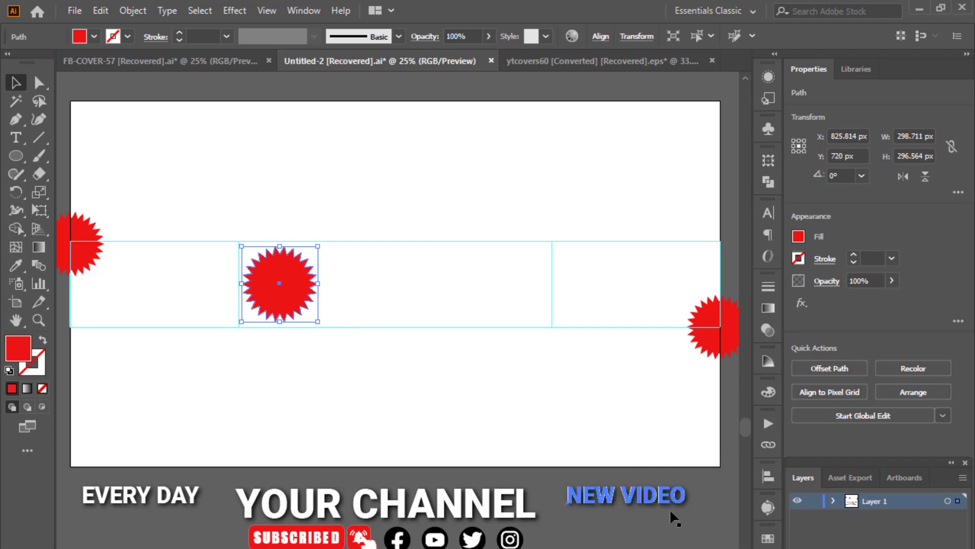
shift+click(640, 508)
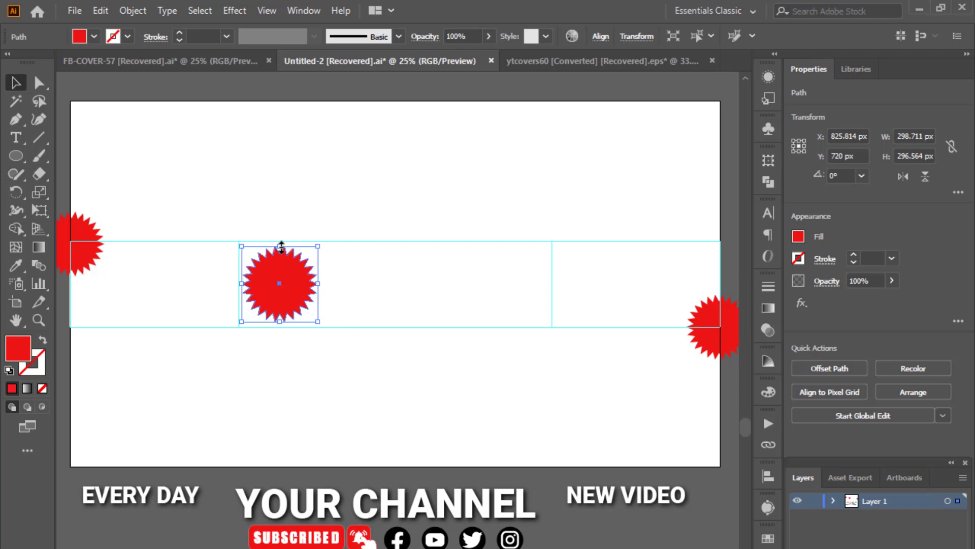
Step: Add a smaller white-filled starburst copy inside the red one, then move the photo over it
drag(284, 248, 281, 255)
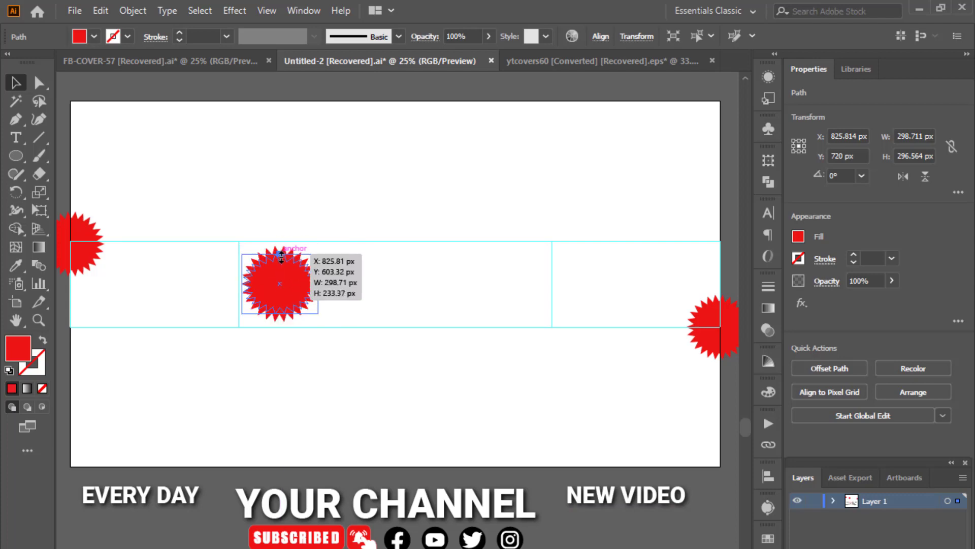
drag(281, 256, 286, 256)
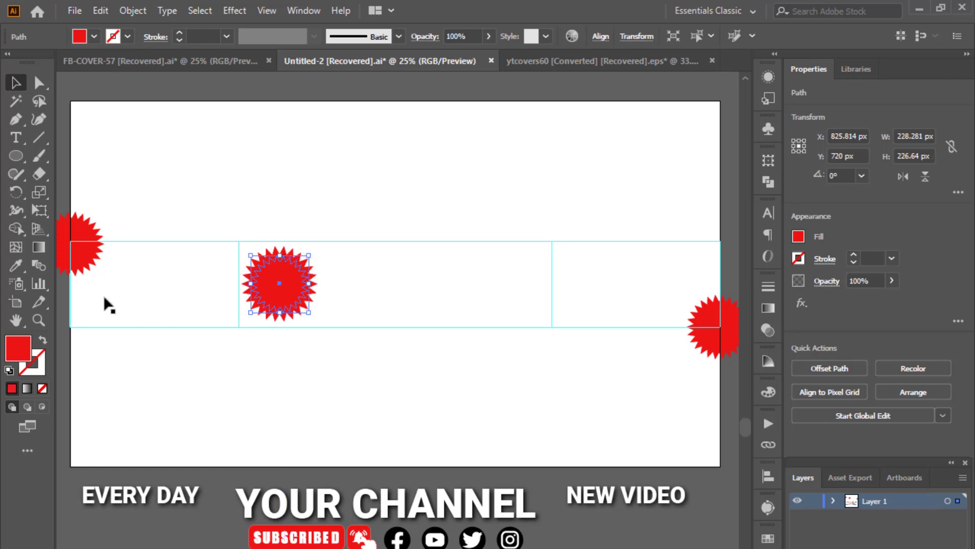
click(25, 269)
click(143, 269)
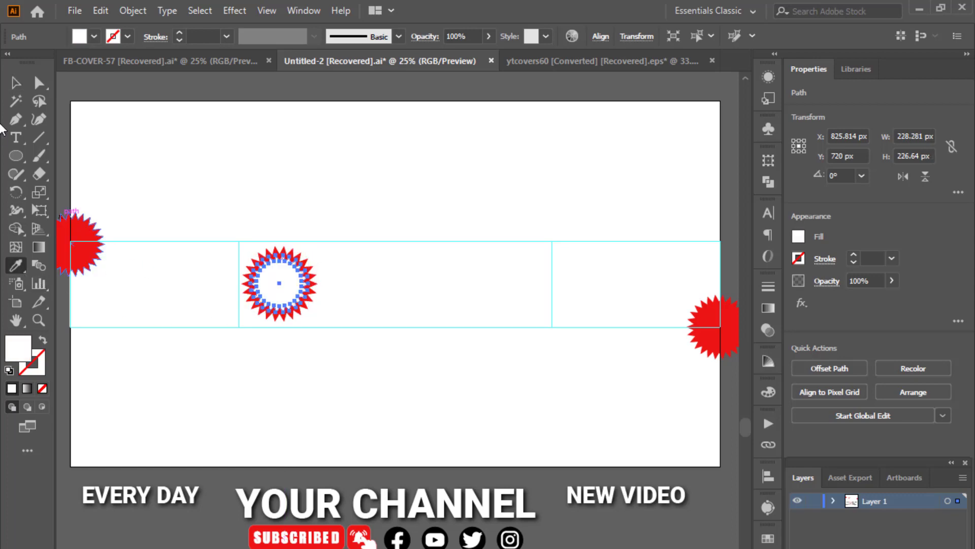
click(15, 82)
click(88, 78)
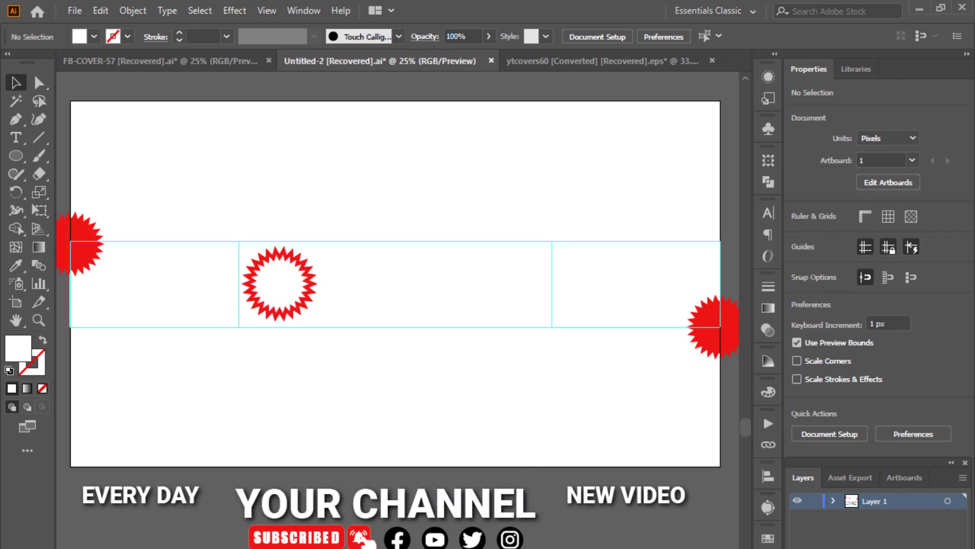
drag(290, 460, 287, 300)
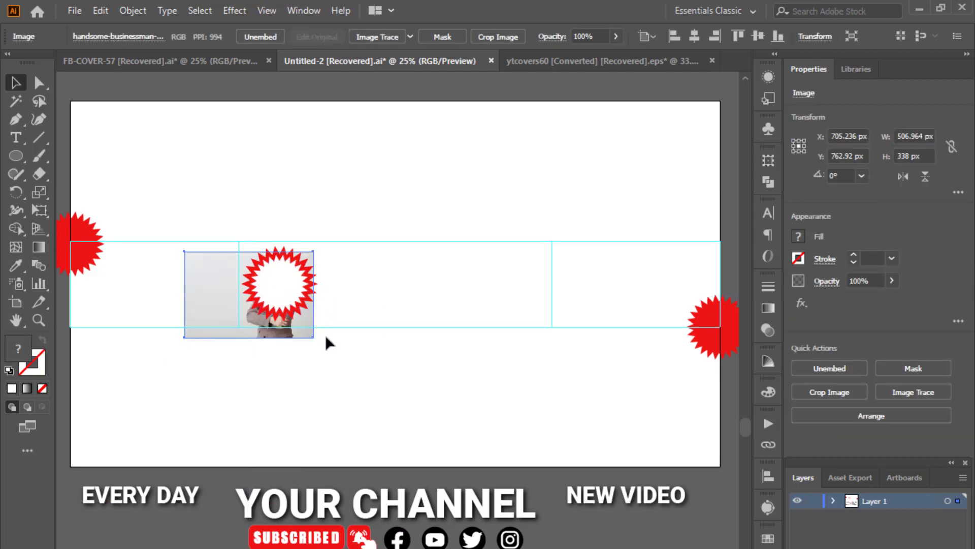
Step: Bring the photo to front, nudge it to frame the face, and clip it inside the white starburst
key(ctrl+shift+bracketright)
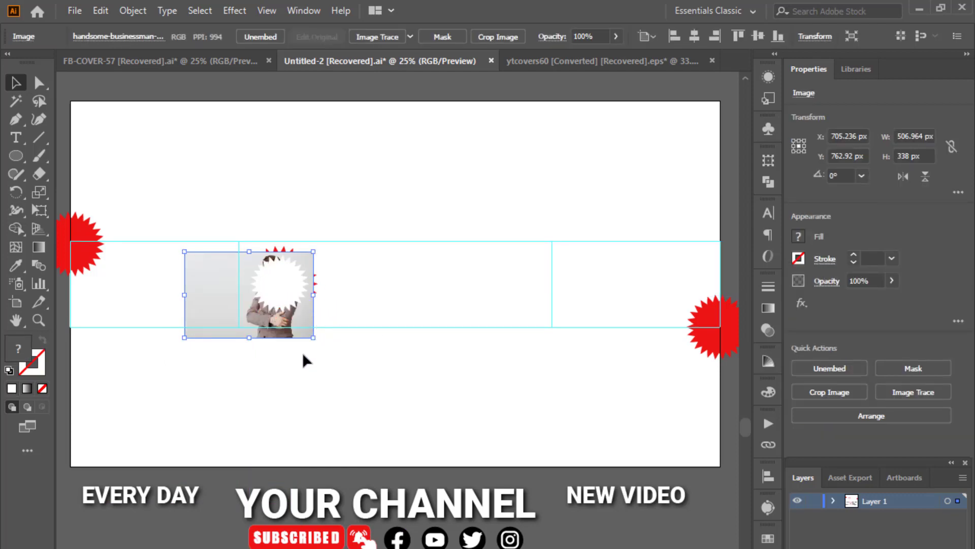
key(Down)
key(Down)
key(Down)
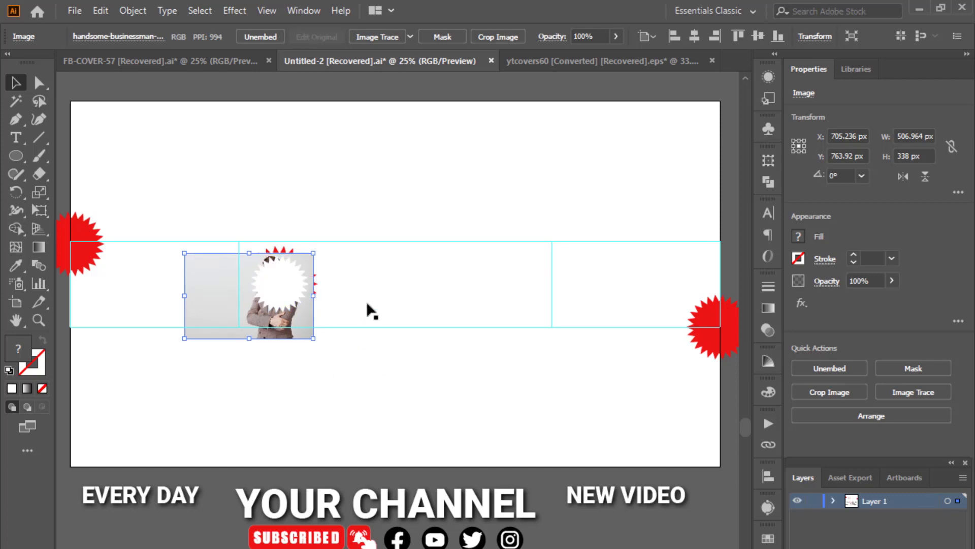
key(Right)
key(Right)
key(Right)
key(Right)
key(Right)
key(Right)
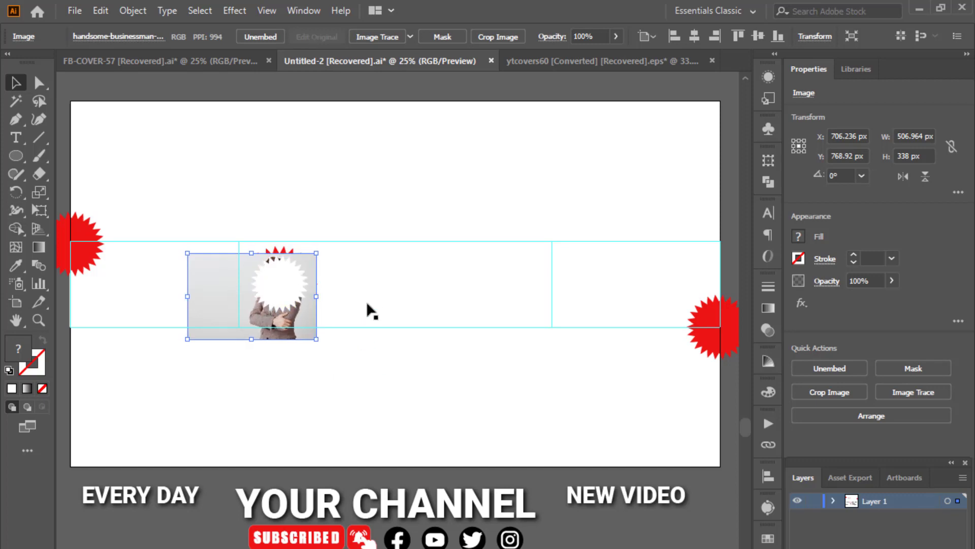
key(Right)
key(Right)
key(Right)
key(Right)
key(Right)
key(Right)
key(Right)
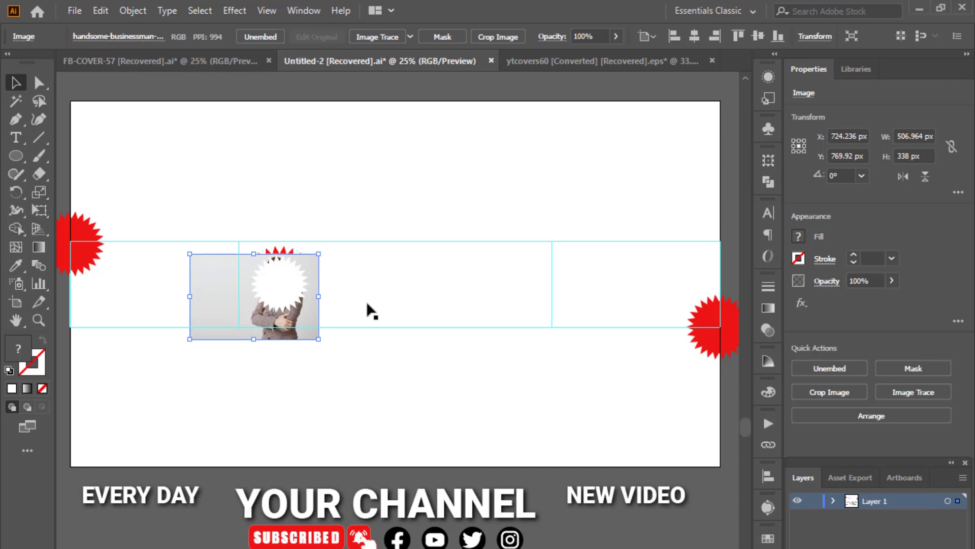
key(Down)
key(Down)
key(Down)
key(ctrl+7)
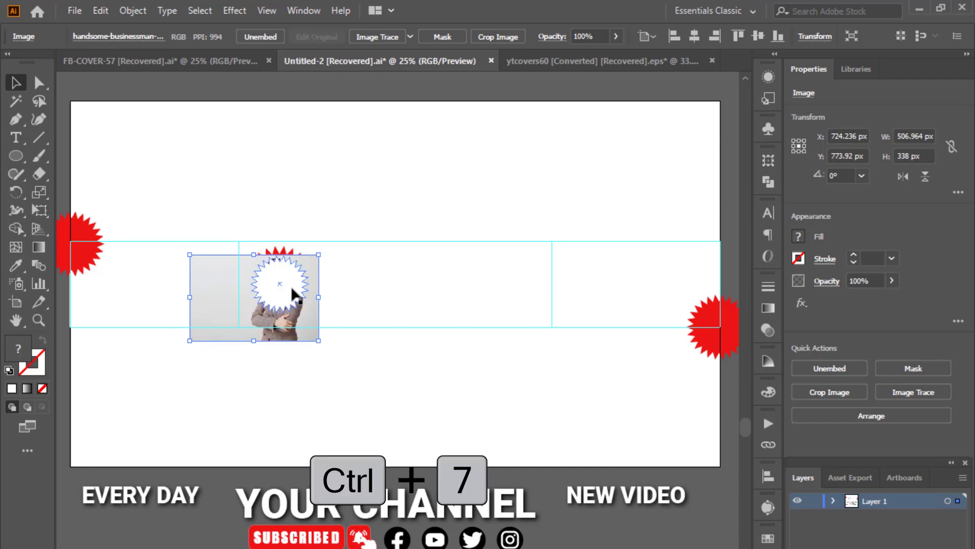
shift+click(295, 294)
key(ctrl+7)
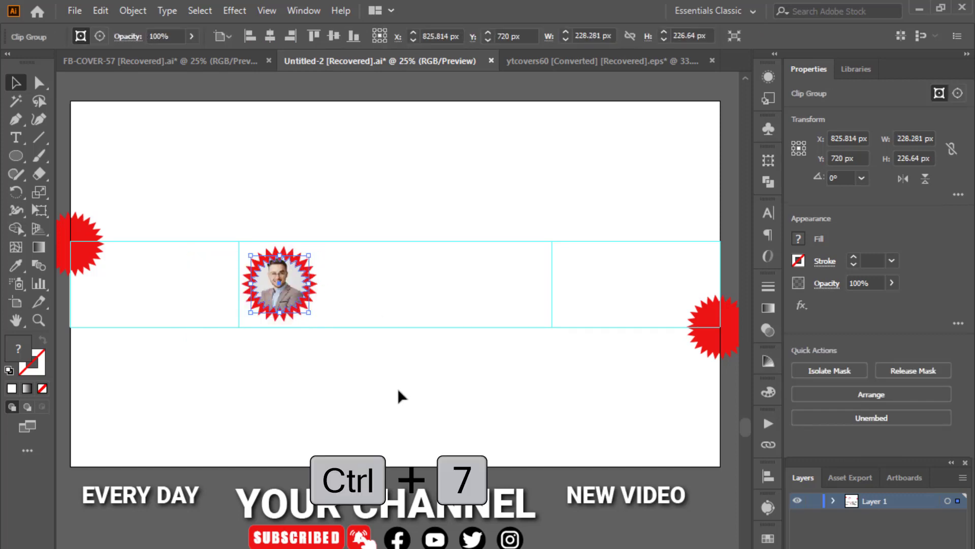
key(ctrl+shift+a)
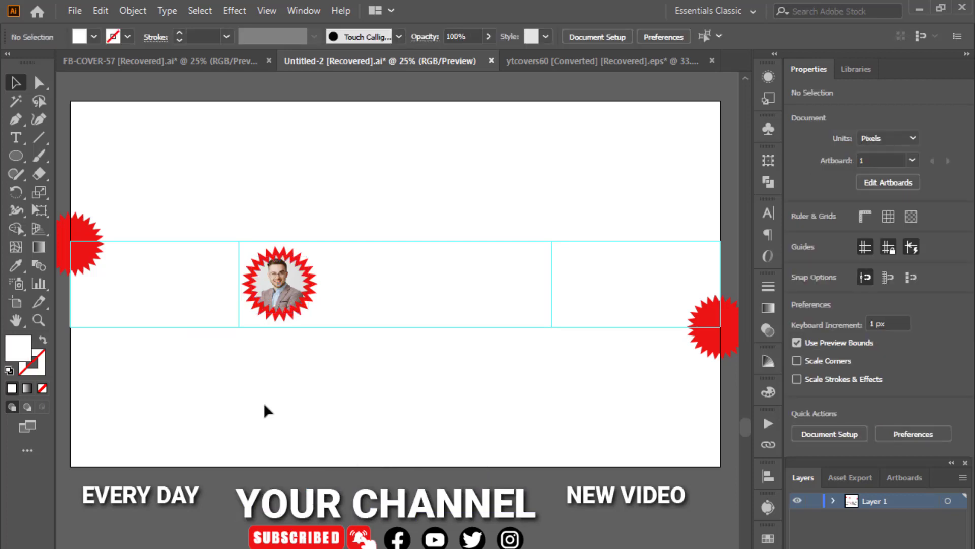
Step: Place a copy of the YOUR CHANNEL group beside the photo, enlarged, vertically centred and narrowed
click(378, 503)
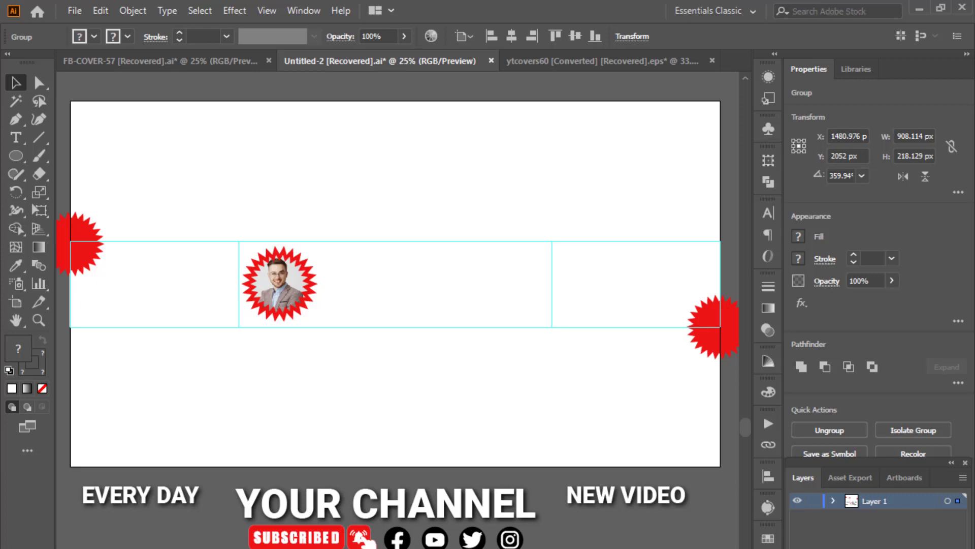
drag(378, 508, 426, 278)
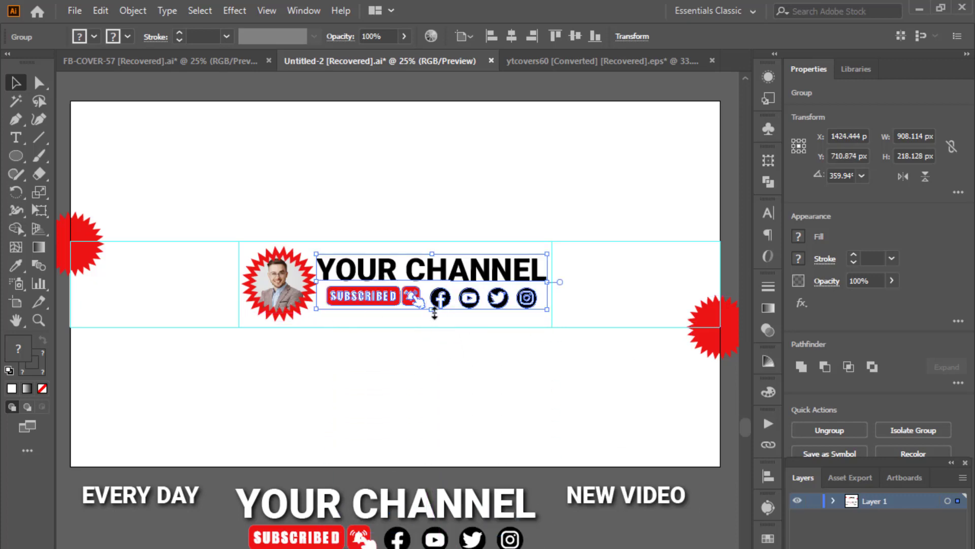
mouse_move(434, 312)
mouse_down()
mouse_move(552, 304)
mouse_move(555, 283)
mouse_up()
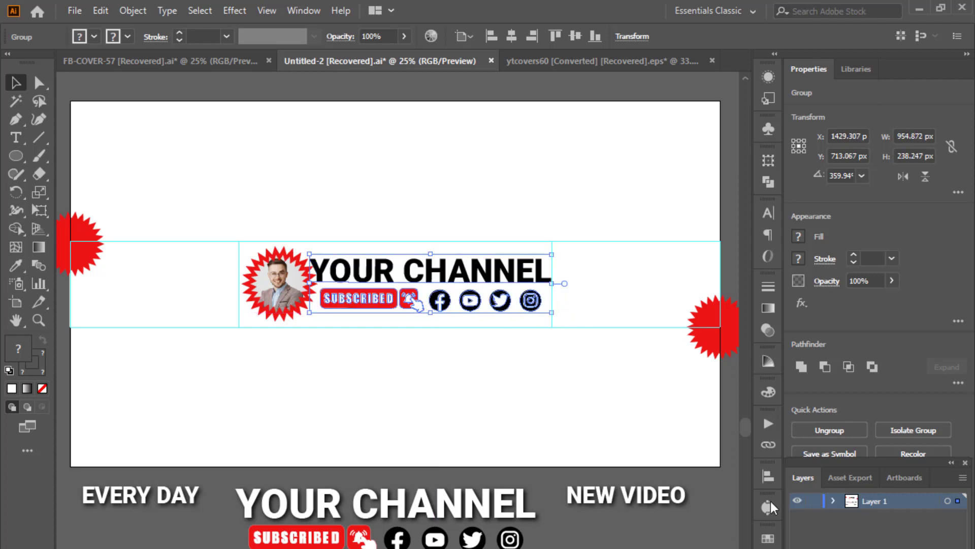
click(767, 474)
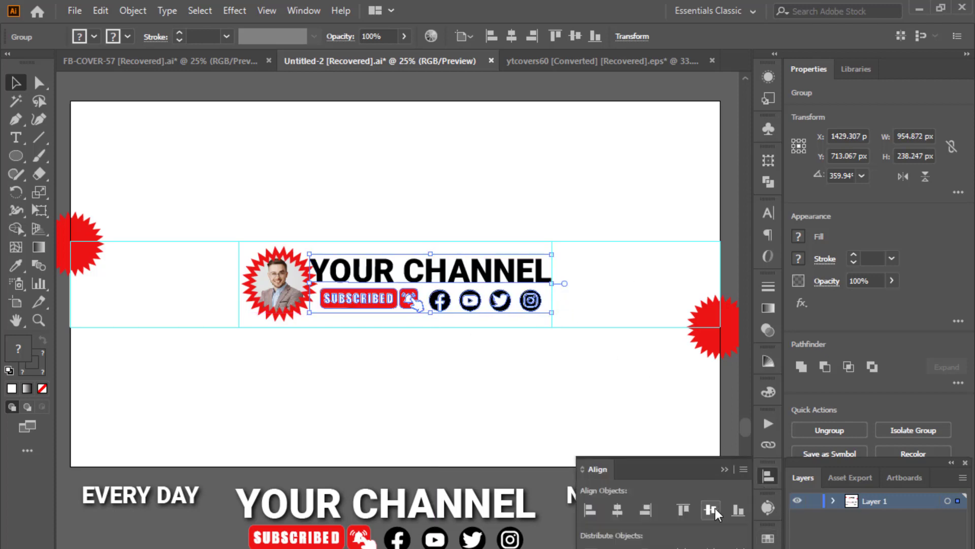
click(715, 507)
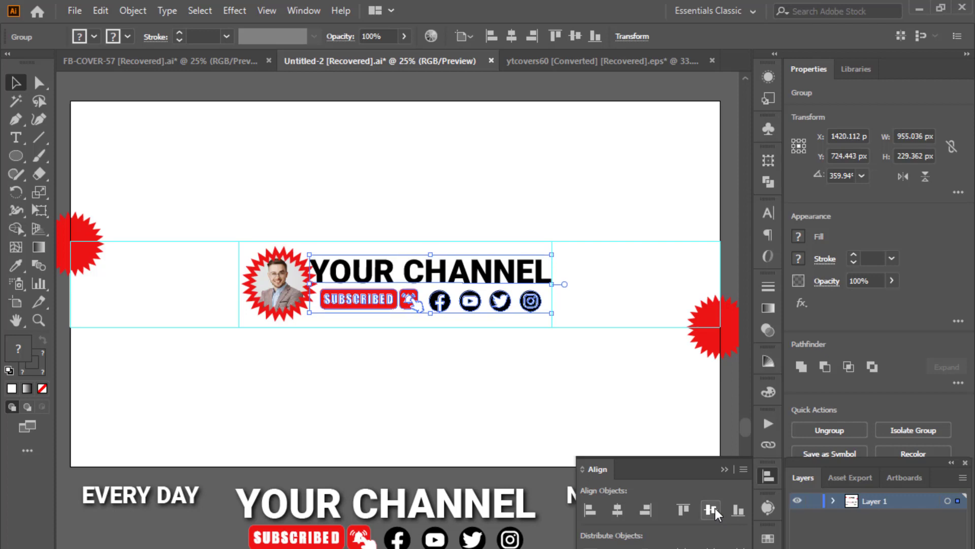
click(721, 469)
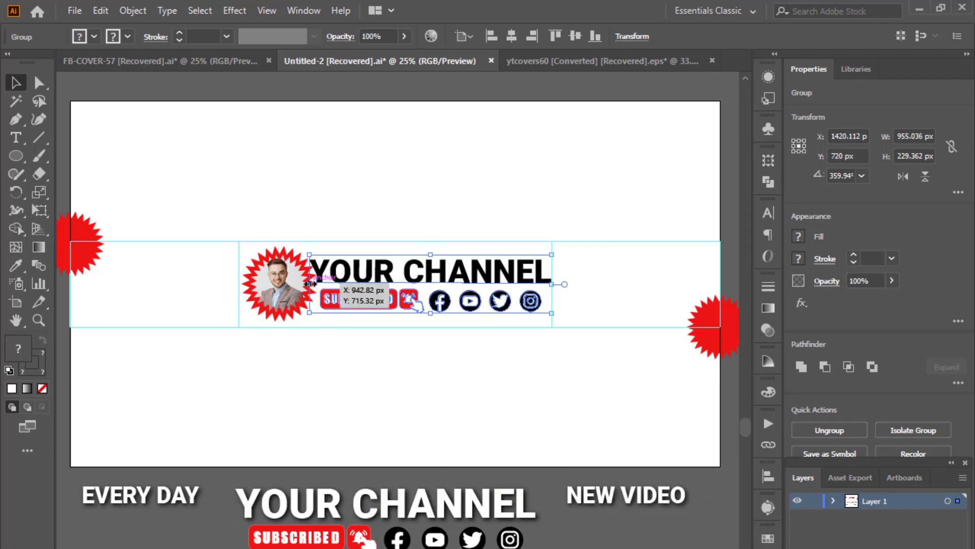
drag(314, 283, 318, 283)
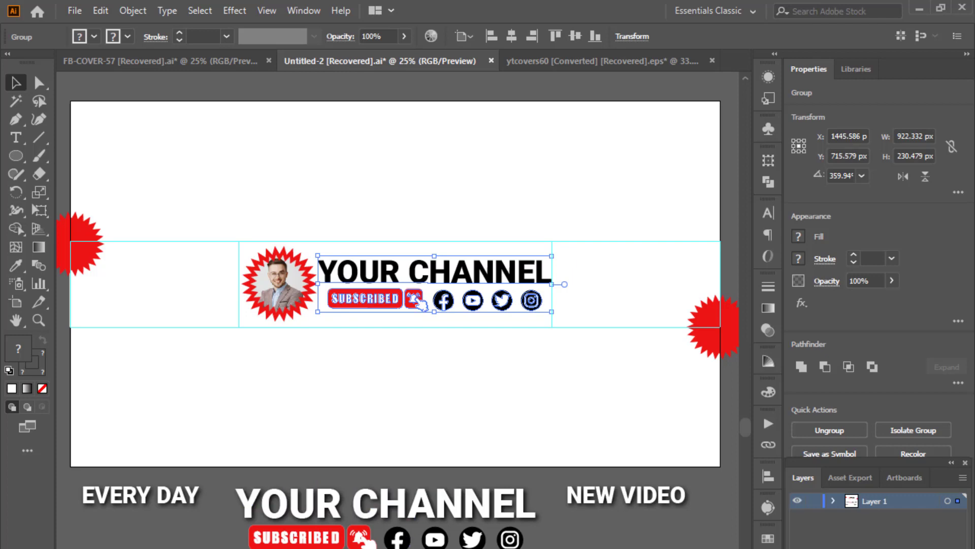
key(ctrl+shift+a)
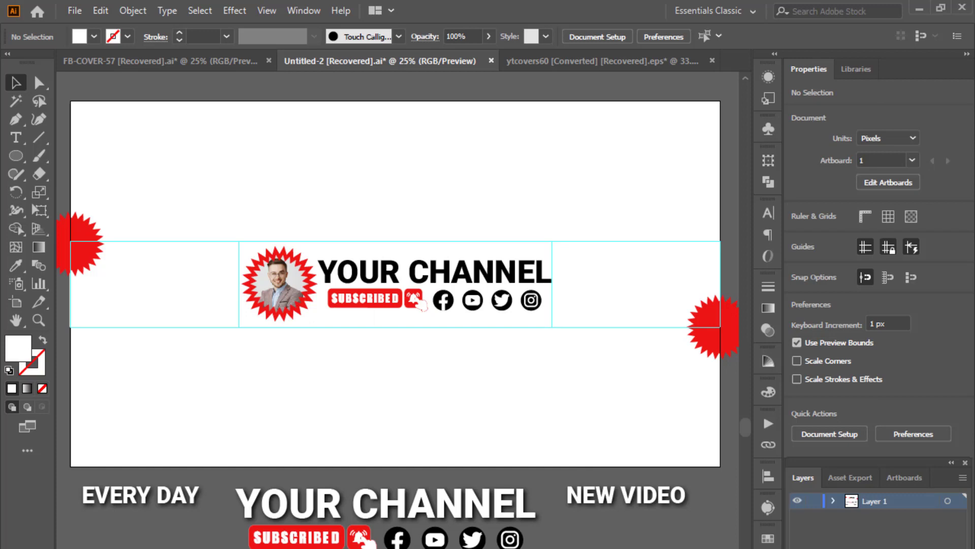
Step: Move the EVERY DAY / NEW VIDEO text group onto the banner and centre it vertically and horizontally
drag(620, 501, 599, 329)
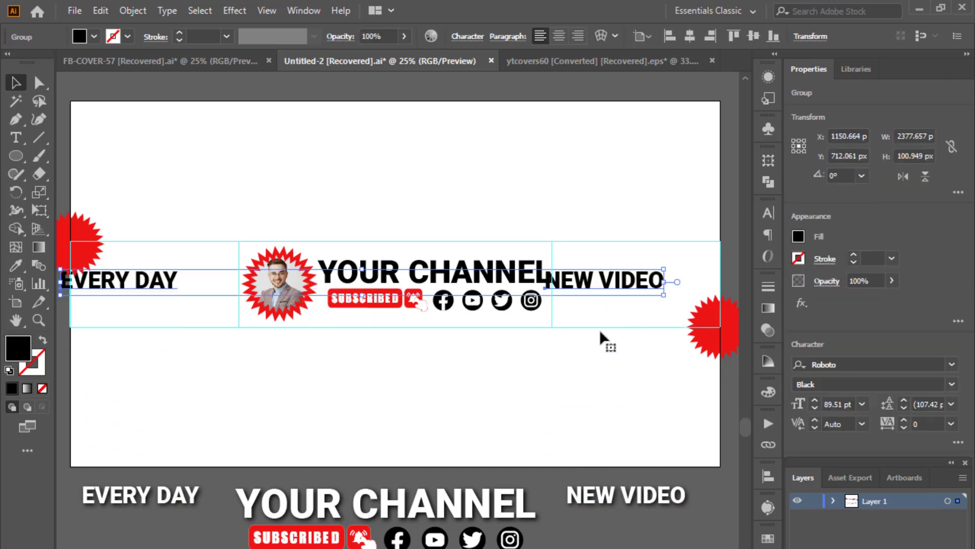
click(767, 480)
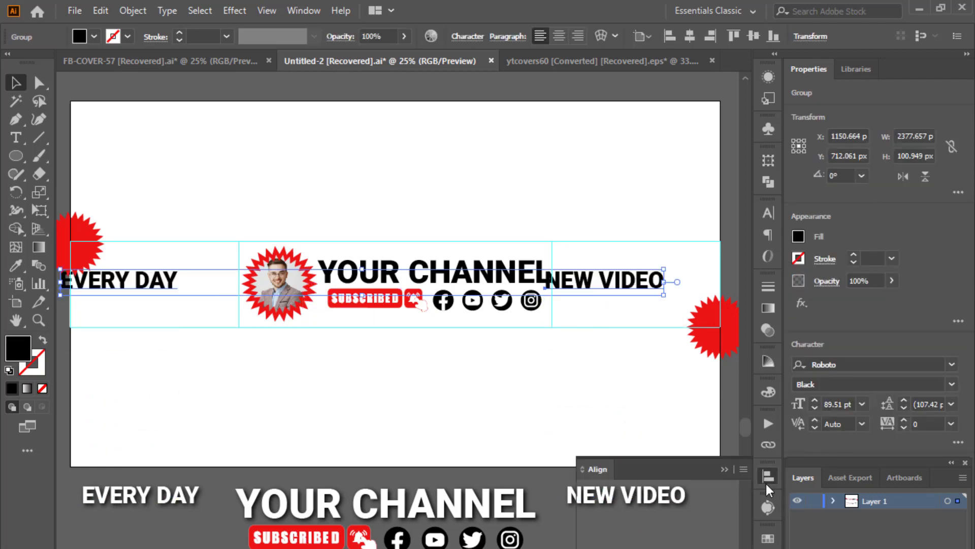
click(711, 509)
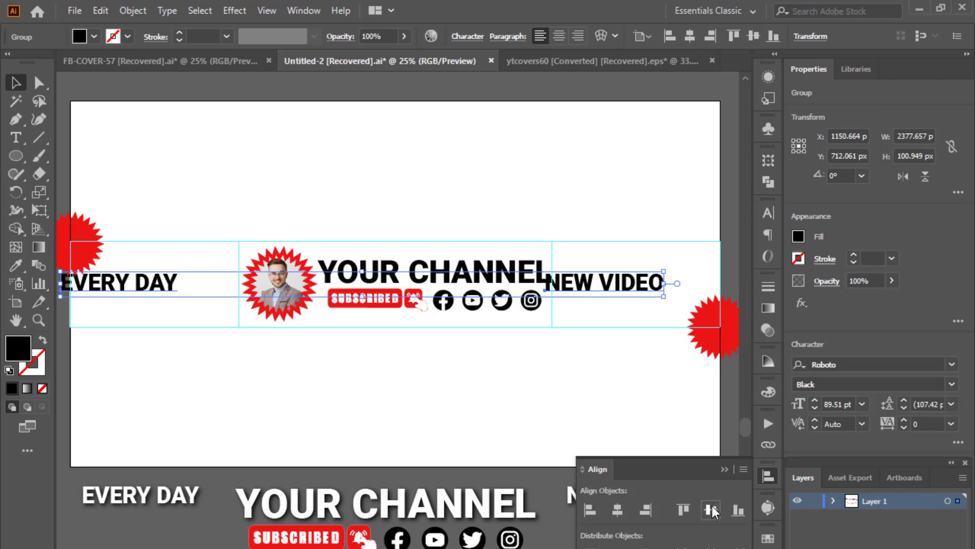
click(618, 510)
key(ctrl+shift+a)
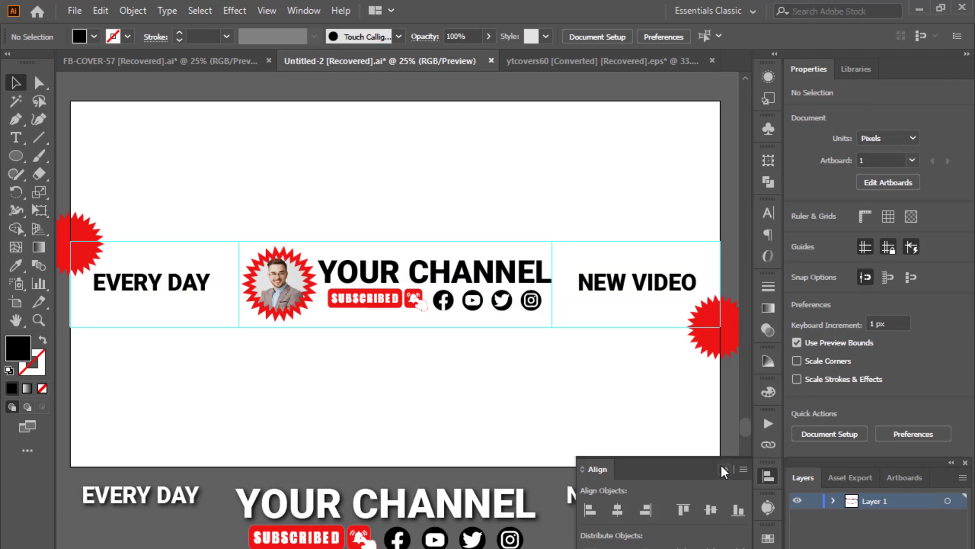
click(706, 477)
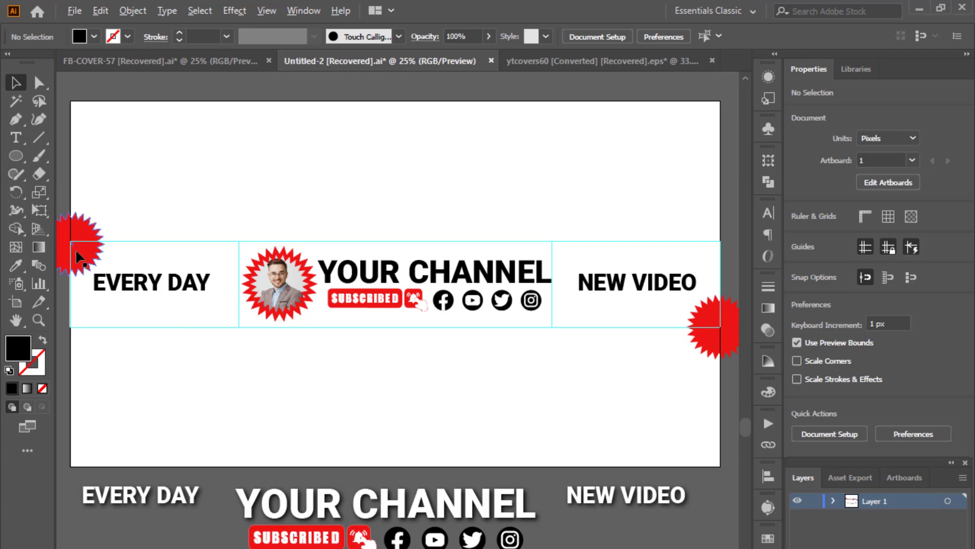
Step: Copy the red starburst below EVERY DAY as a 6 pt red outline and expand it
drag(76, 249, 171, 340)
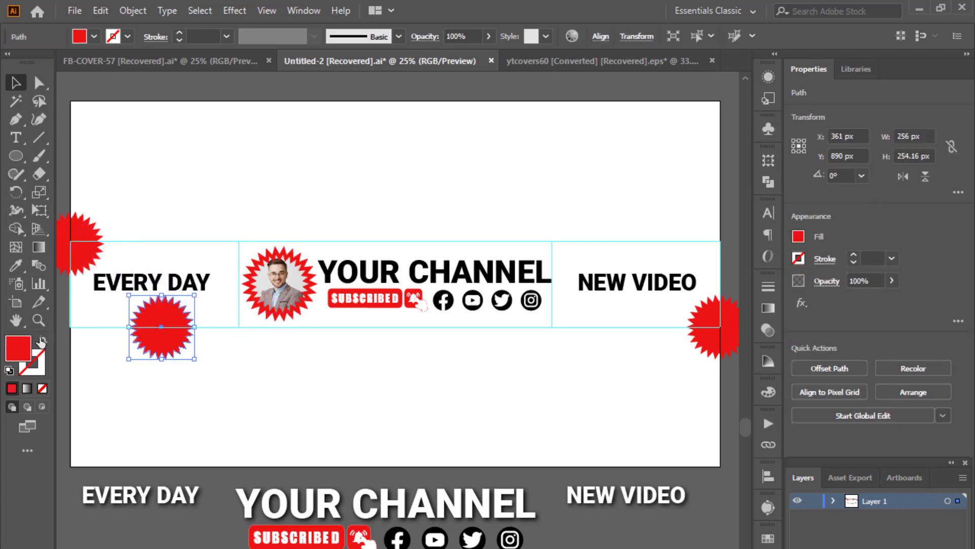
click(42, 339)
click(203, 37)
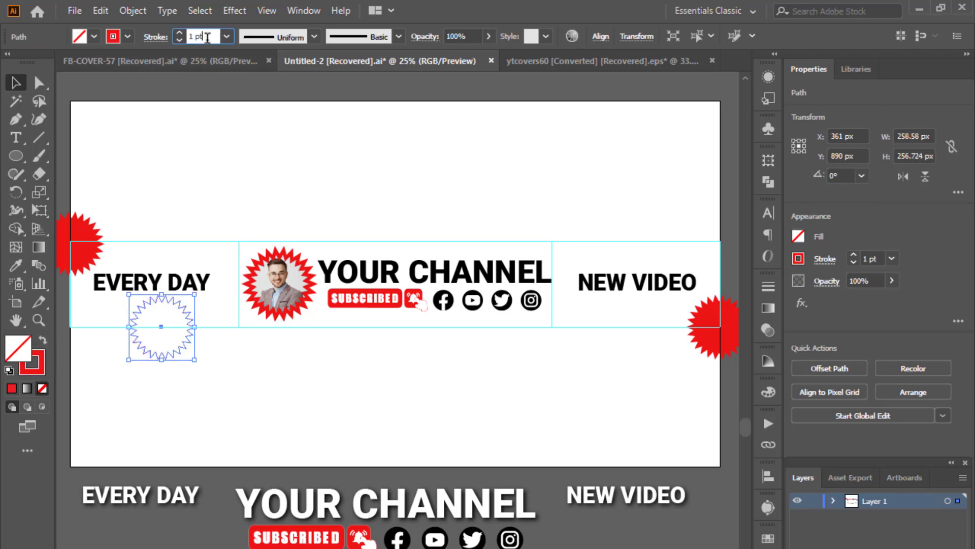
key(Up)
key(Up)
key(Up)
key(Up)
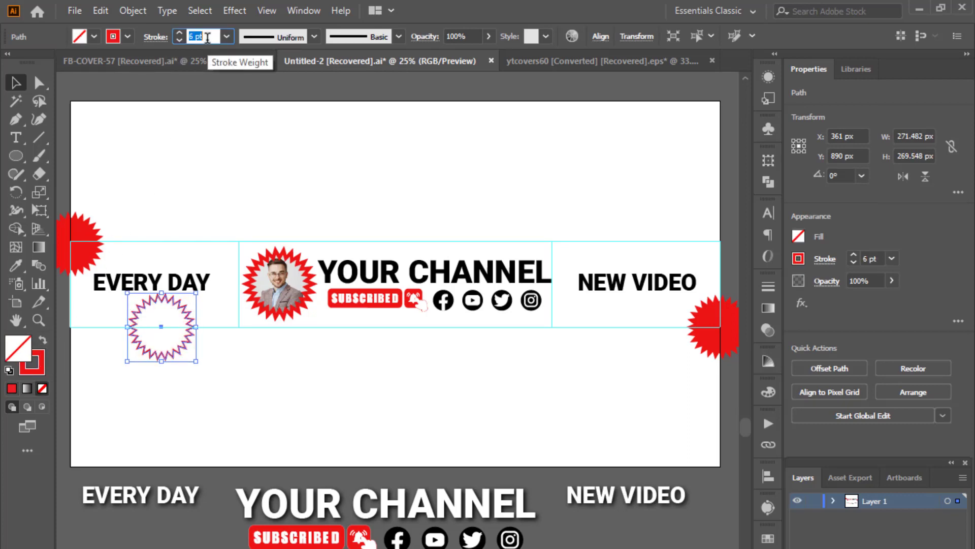
click(182, 347)
key(ctrl+z)
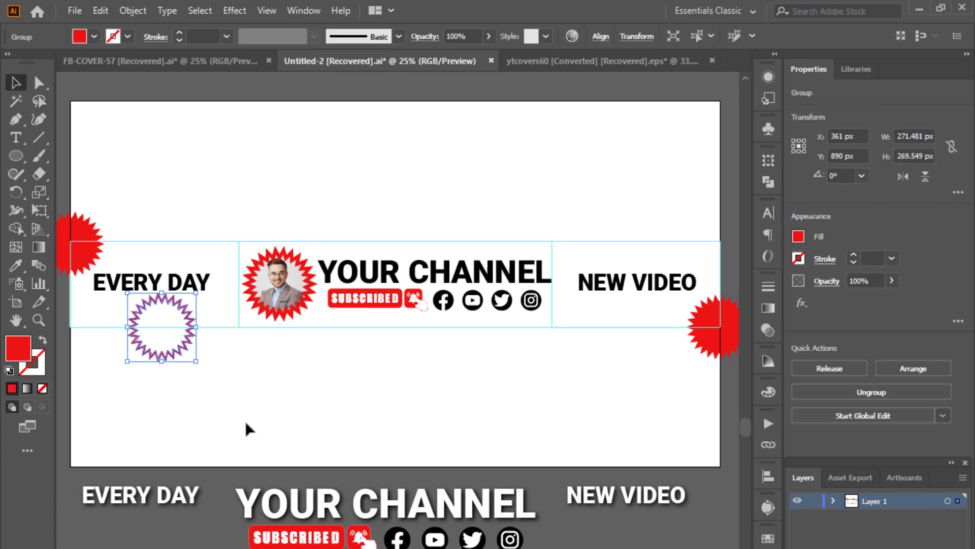
key(ctrl+shift+a)
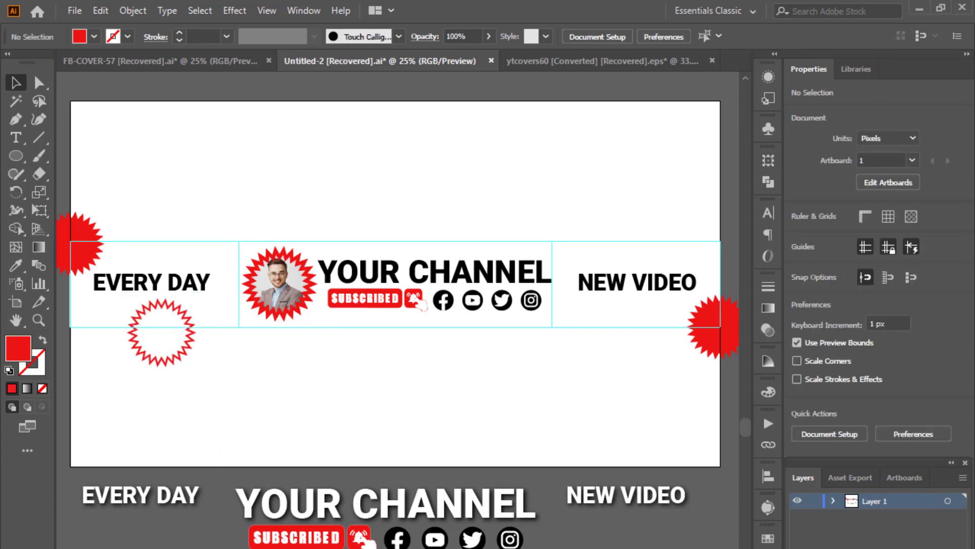
Step: Fade the starburst outline to 46% opacity and copy it above NEW VIDEO
click(174, 360)
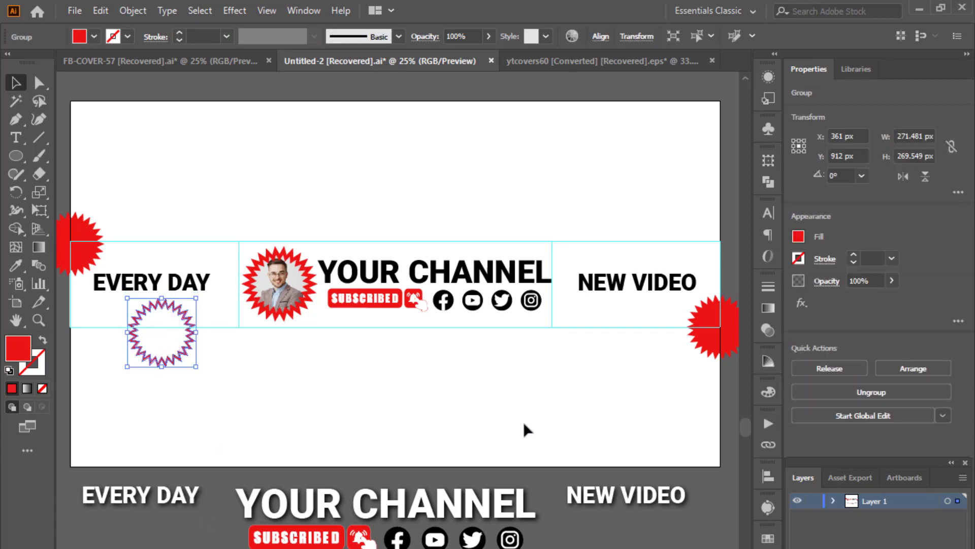
click(892, 281)
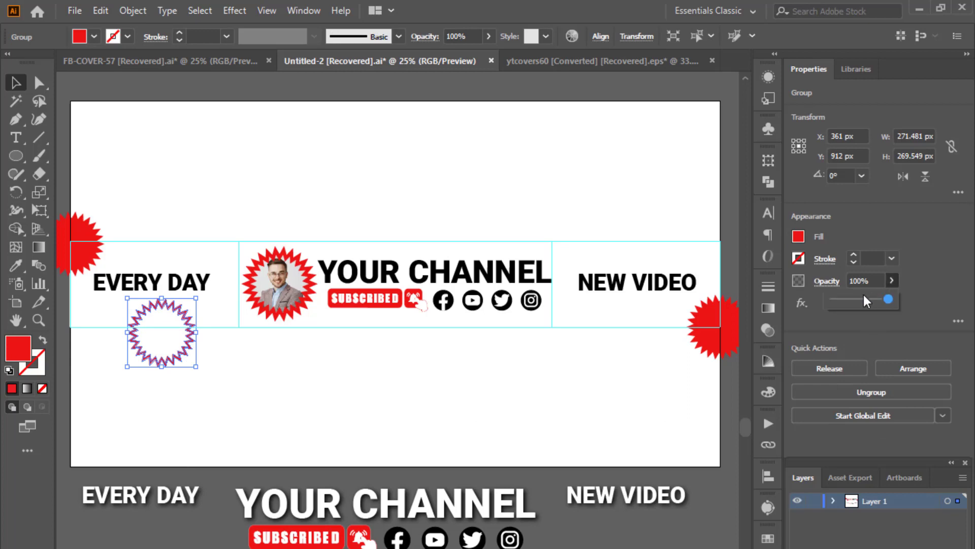
drag(892, 298, 859, 296)
key(ctrl+shift+a)
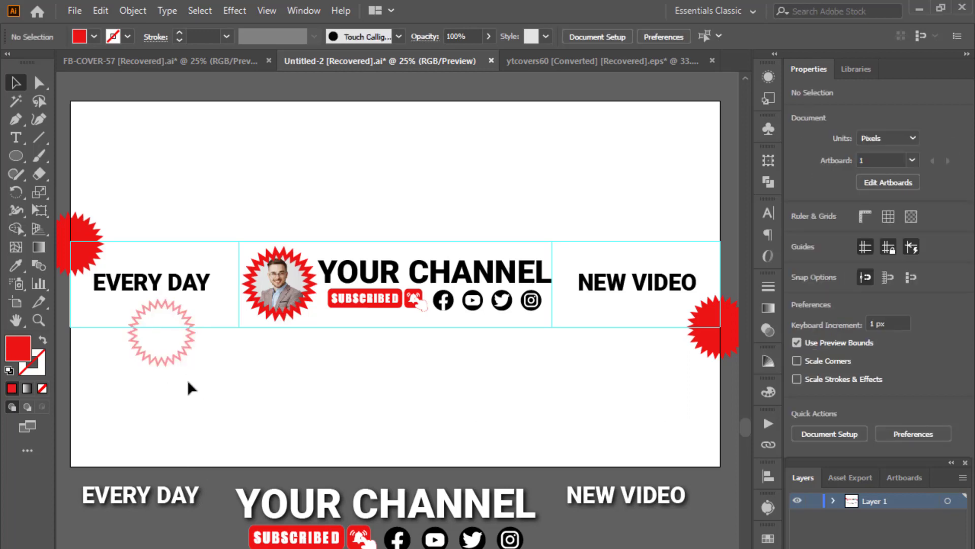
drag(178, 359, 654, 265)
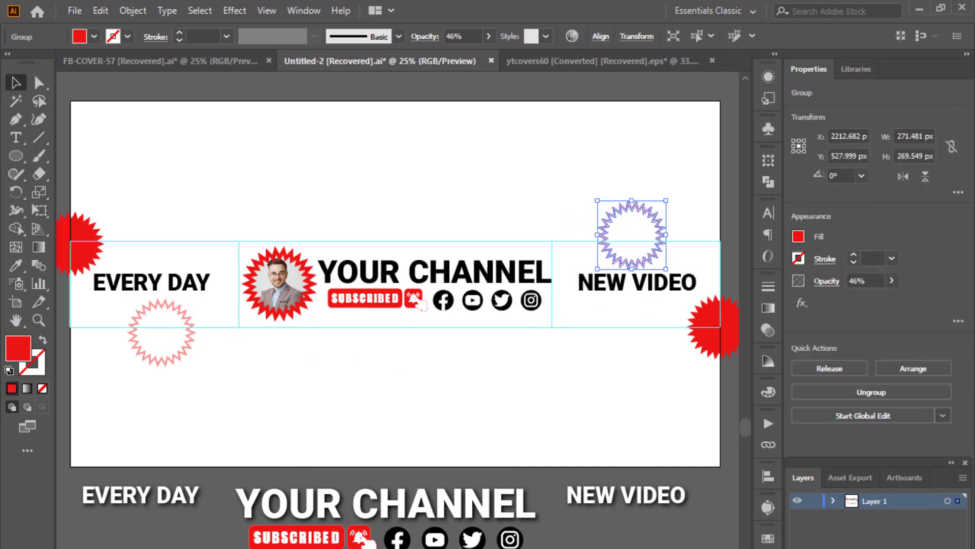
click(653, 310)
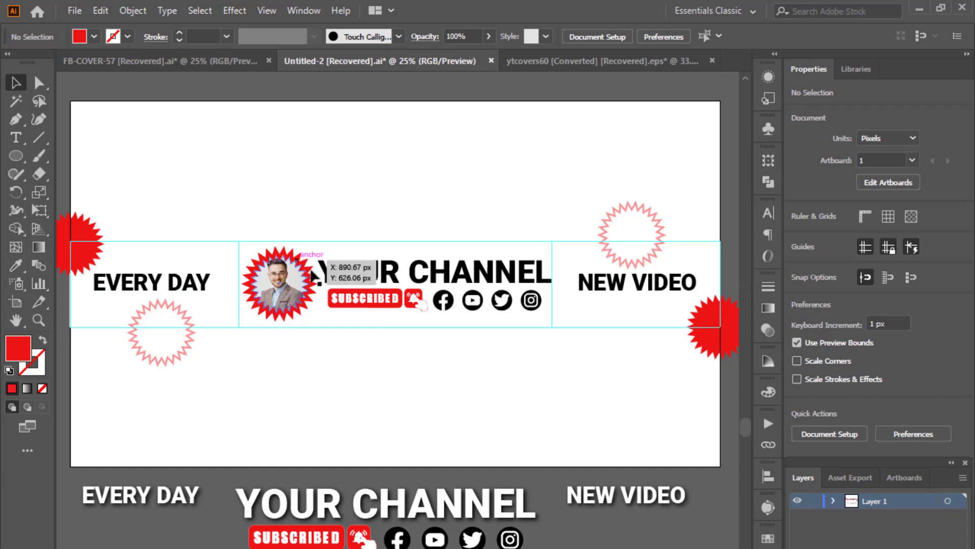
Step: Draw a rectangle covering the banner's central safe-area band
drag(21, 154, 77, 156)
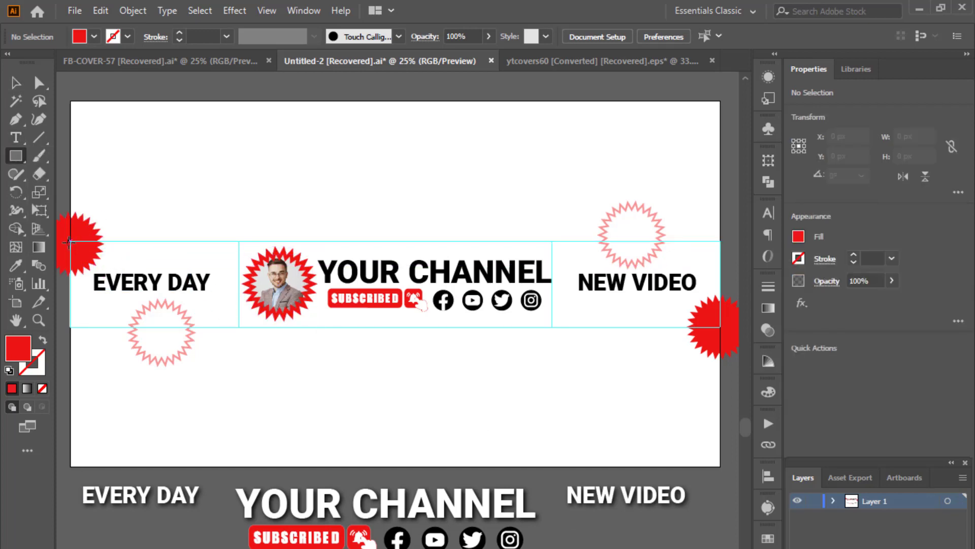
drag(70, 241, 422, 312)
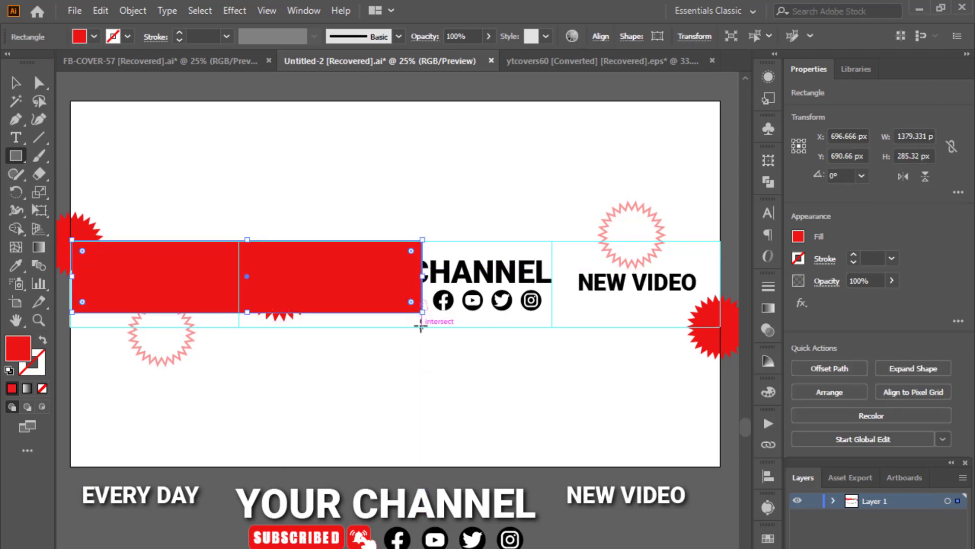
key(ctrl+z)
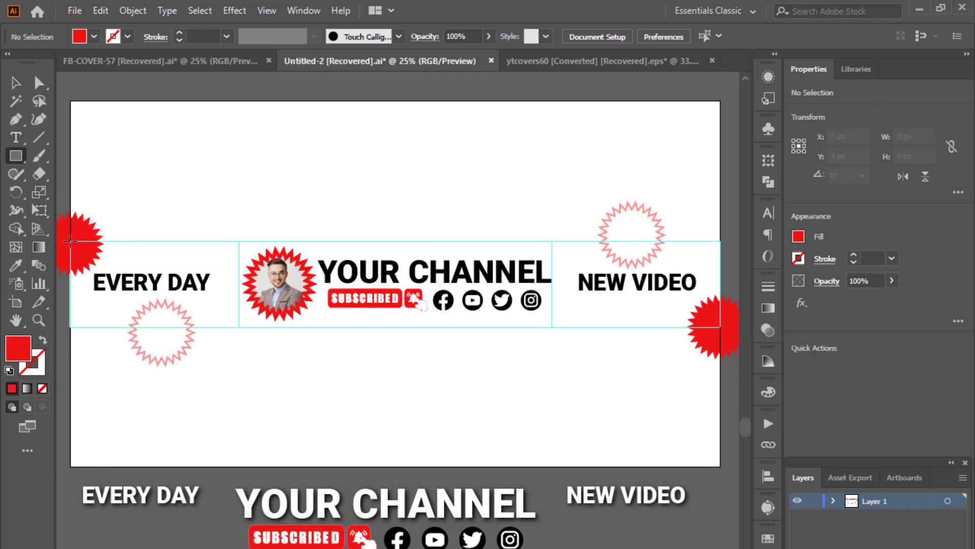
mouse_move(71, 242)
mouse_down()
mouse_move(708, 316)
mouse_move(720, 327)
mouse_up()
Step: Select all the artwork with the rectangle and make a clipping mask with Ctrl+7
click(23, 85)
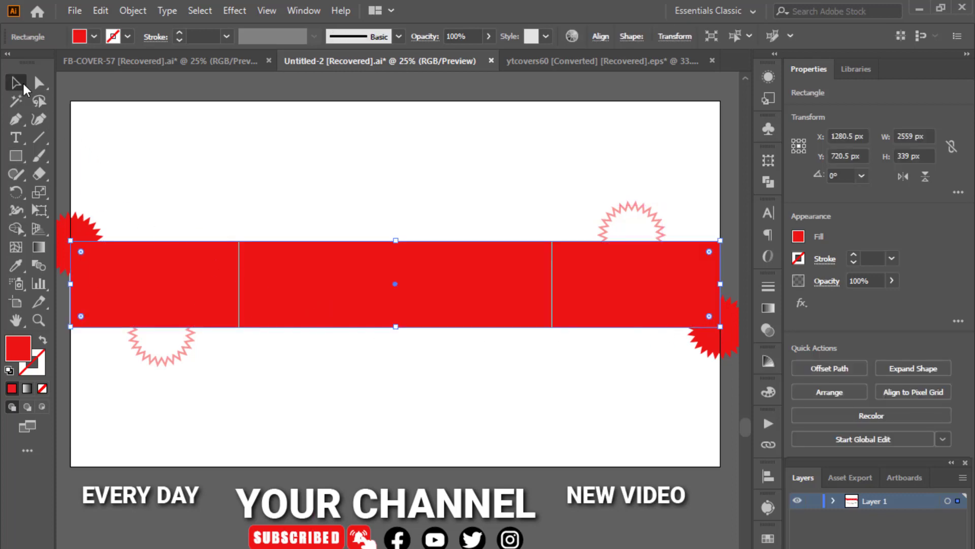
drag(57, 175, 726, 411)
key(ctrl+7)
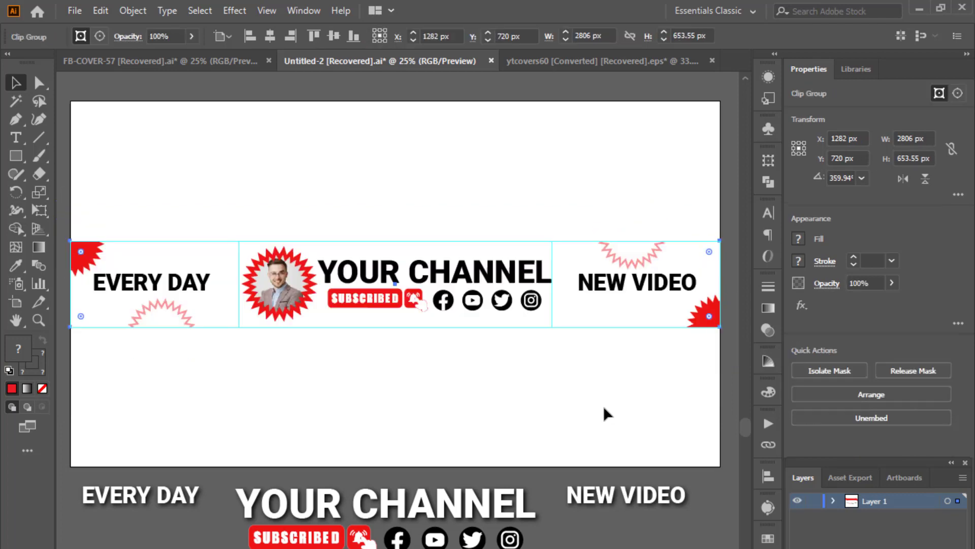